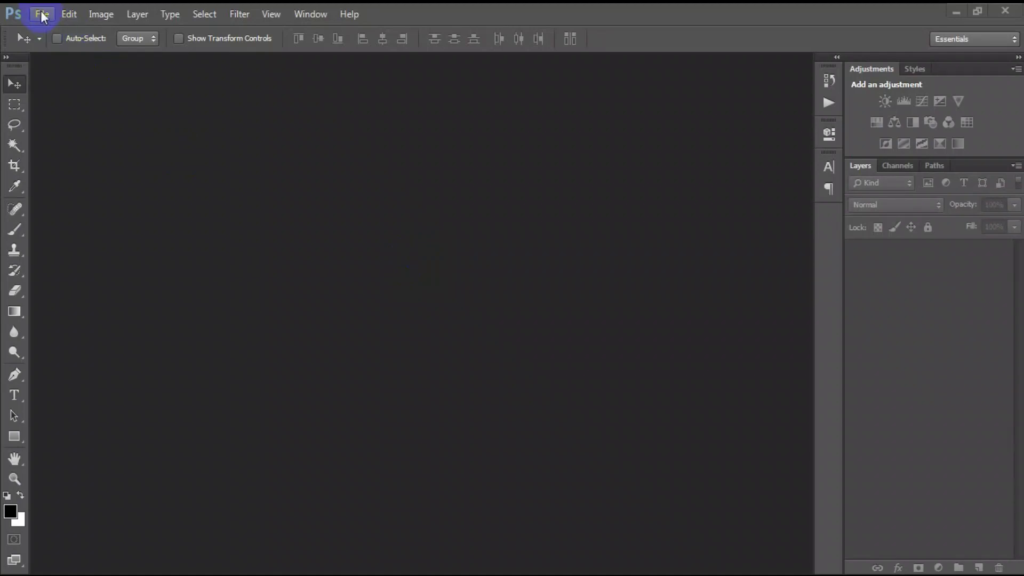
# Step: Create a new 1080×1080 px, 300 ppi document in CMYK Color mode
pyautogui.click(52, 31)
pyautogui.press('Tab')
pyautogui.press('Tab')
pyautogui.press('Tab')
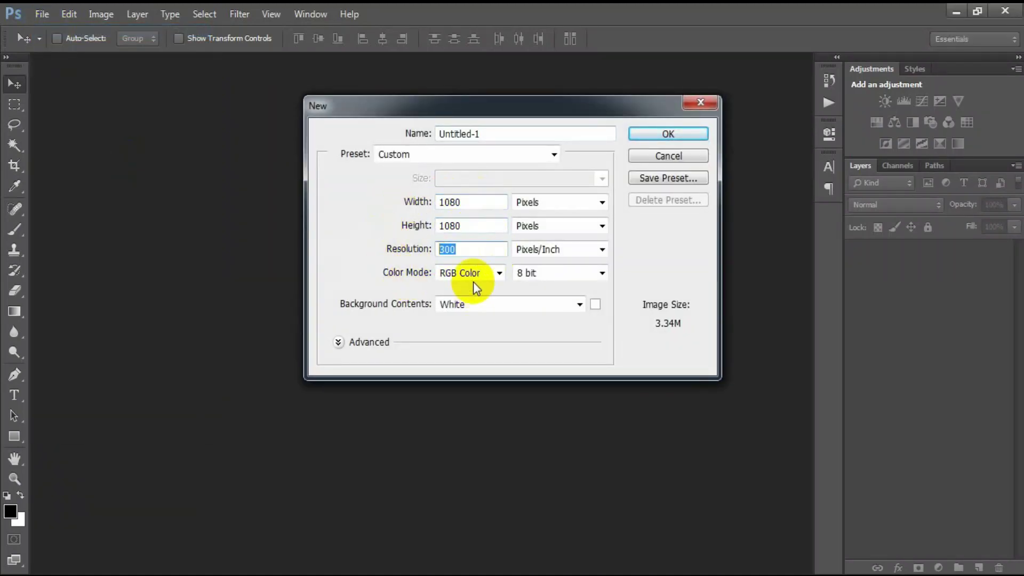
pyautogui.click(473, 273)
pyautogui.click(459, 326)
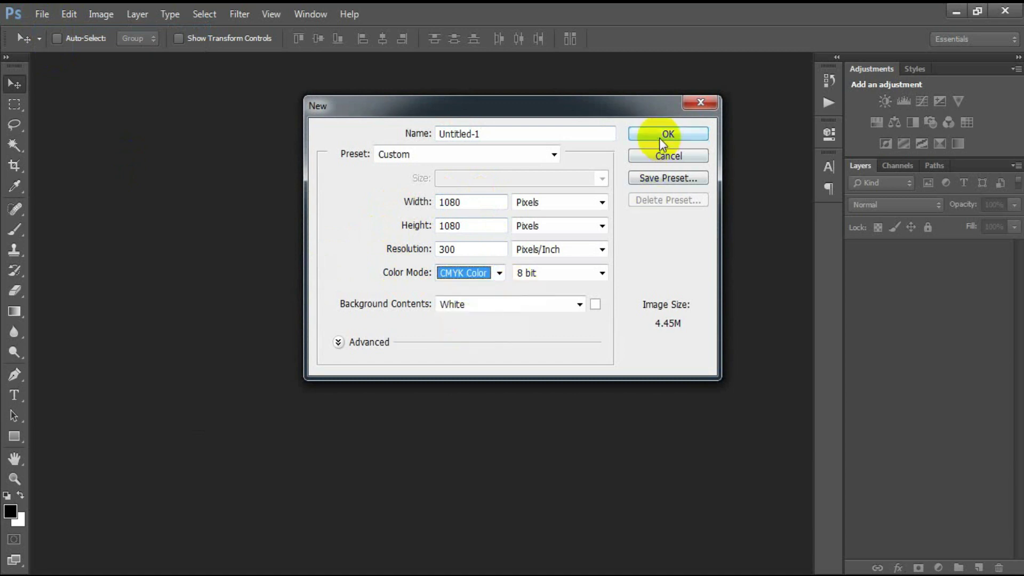
pyautogui.click(660, 140)
# Step: Add a Solid Color fill layer in medium gray #717171
pyautogui.click(939, 567)
pyautogui.click(886, 222)
pyautogui.click(543, 341)
pyautogui.click(476, 338)
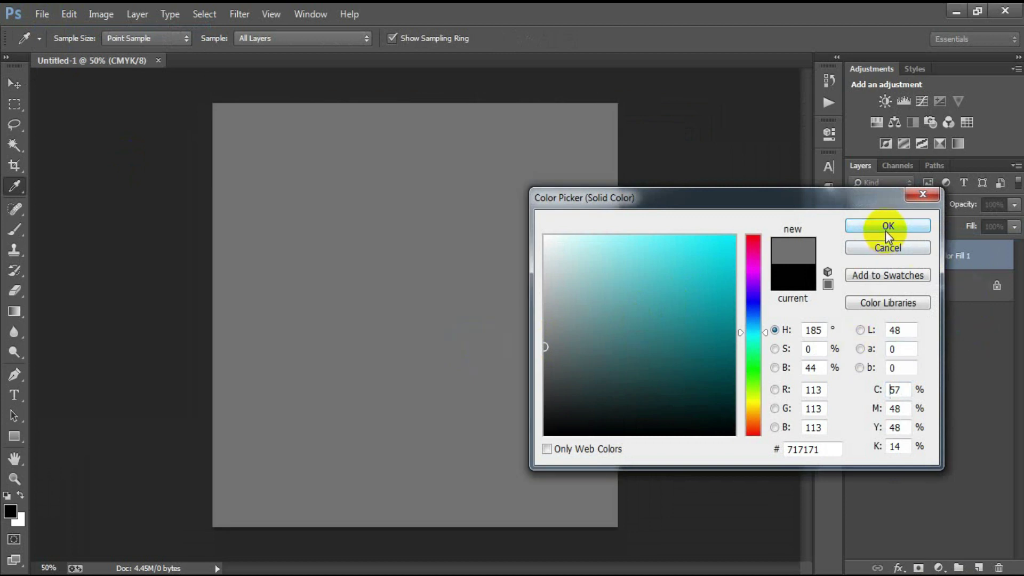
pyautogui.click(887, 229)
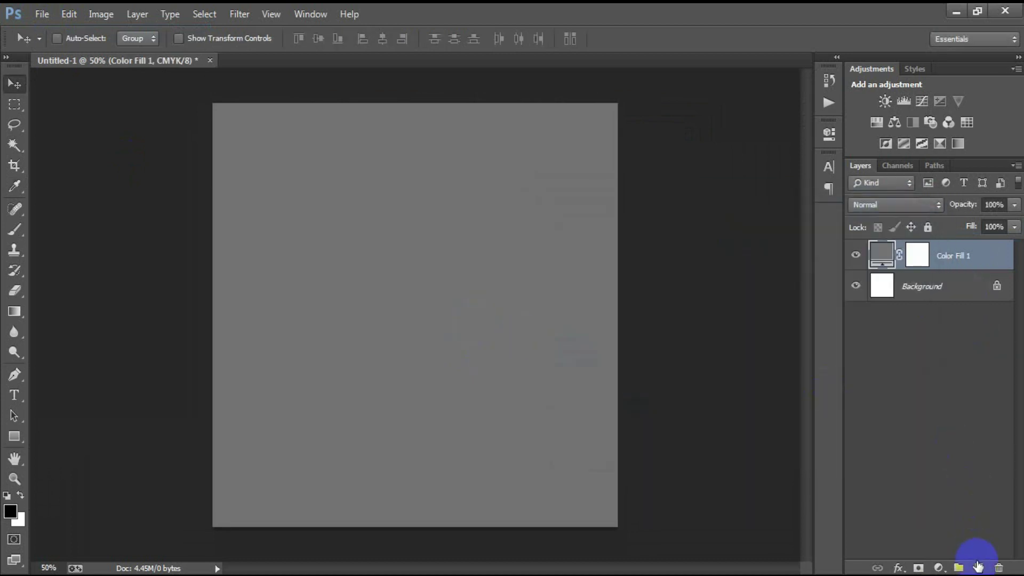
# Step: On a new layer, type ZOMBIES in Creepster and move it to the top of the canvas
pyautogui.click(980, 567)
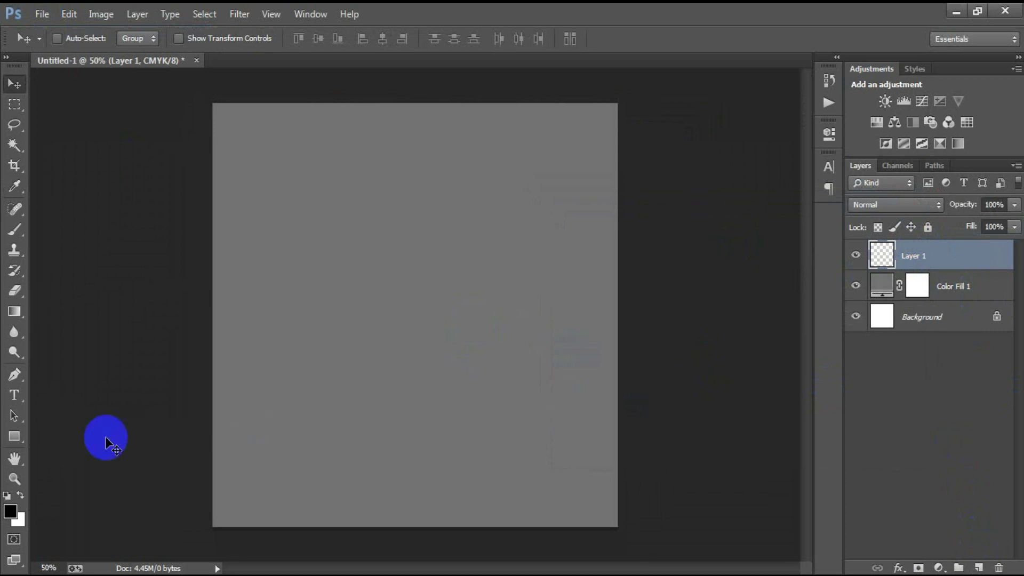
pyautogui.moveTo(15, 395); pyautogui.dragTo(57, 389)
pyautogui.click(440, 365)
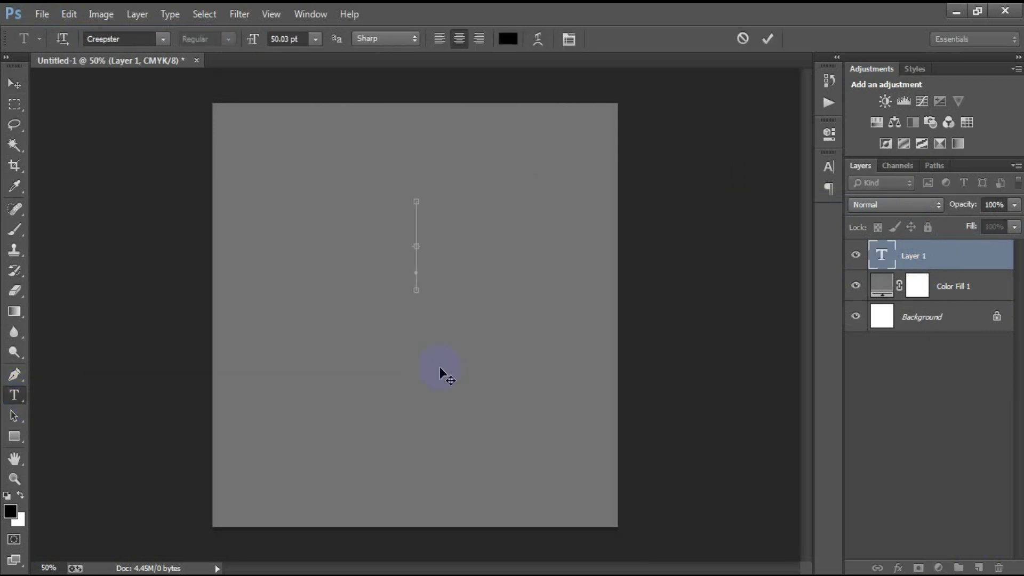
pyautogui.write('ZOMBIES')
pyautogui.click(14, 84)
pyautogui.moveTo(331, 223)
pyautogui.mouseDown()
pyautogui.moveTo(386, 206)
pyautogui.moveTo(388, 165)
pyautogui.mouseUp()
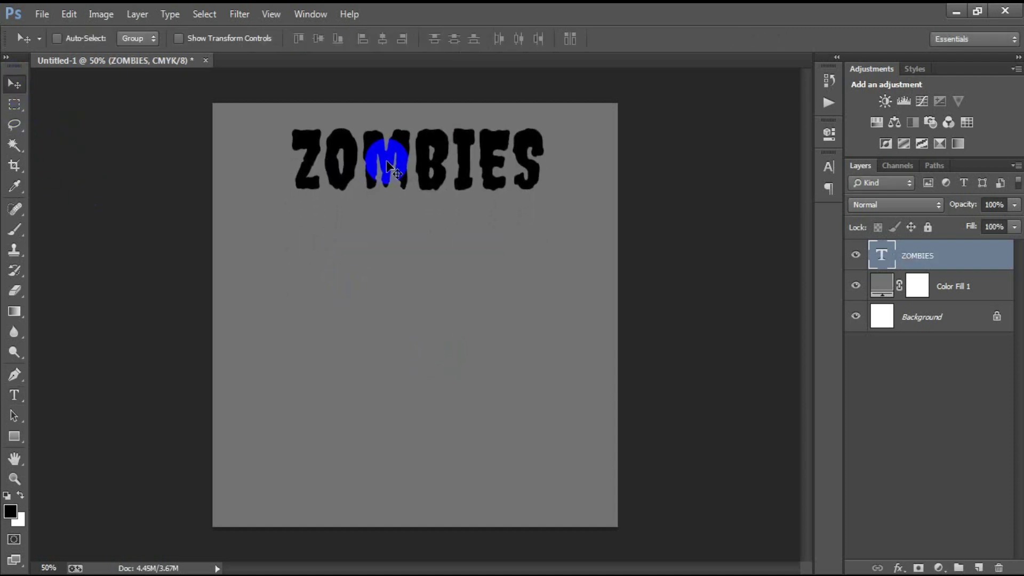
# Step: Enlarge the ZOMBIES text to 133.56% and select its layer
pyautogui.hotkey('ctrl', 't')
pyautogui.moveTo(546, 207); pyautogui.dragTo(588, 221)
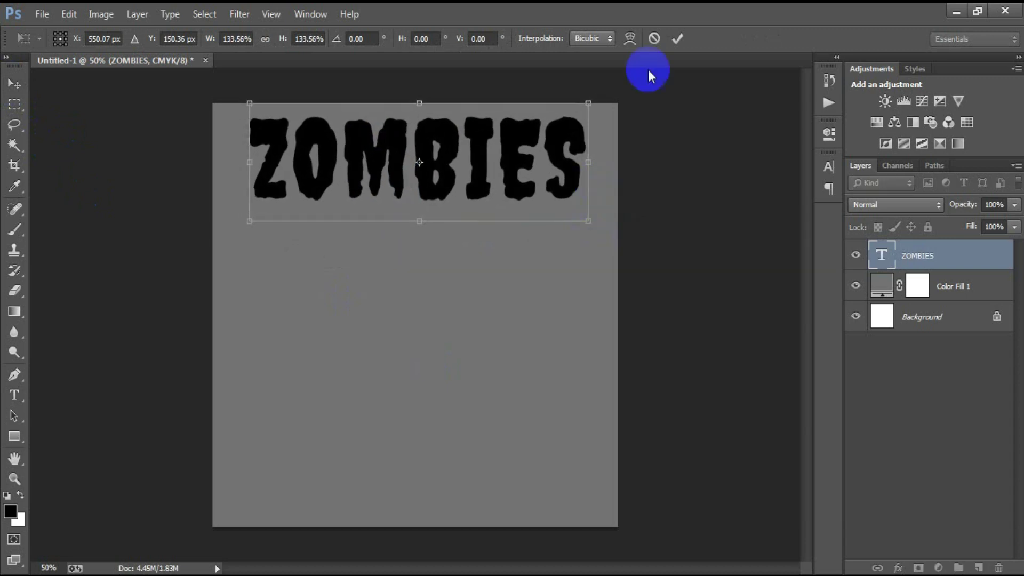
pyautogui.click(677, 39)
pyautogui.click(907, 320)
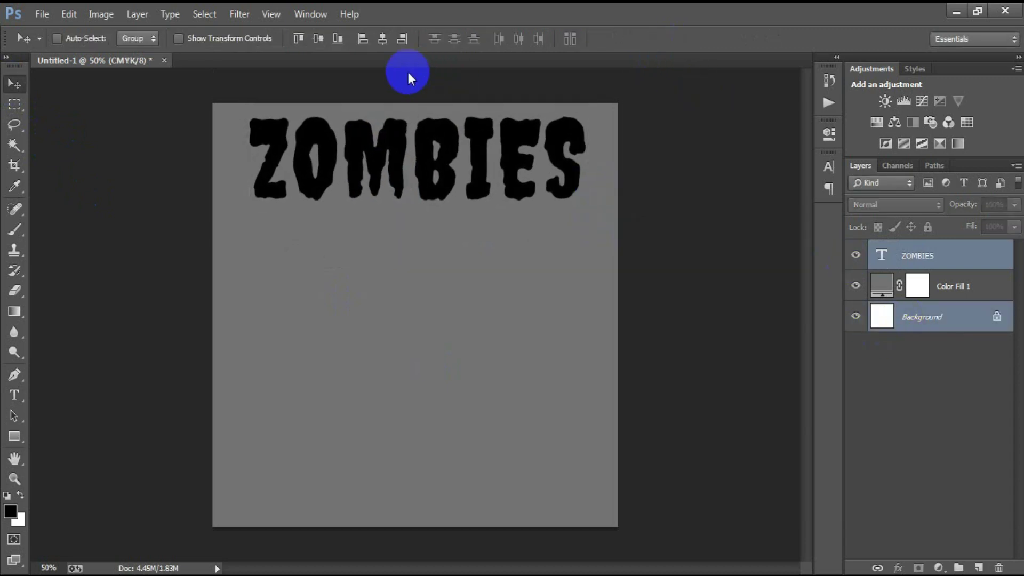
pyautogui.click(910, 258)
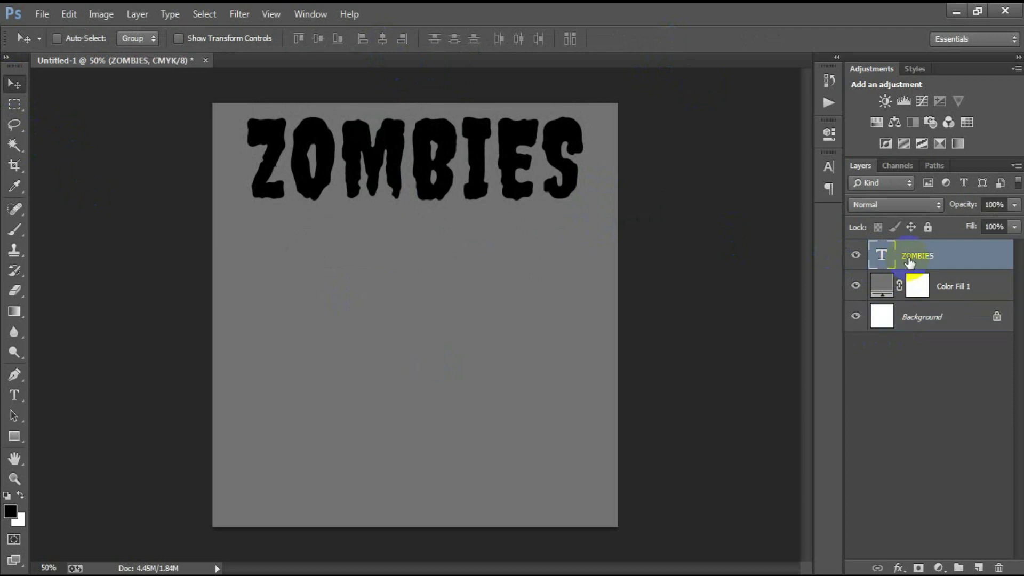
pyautogui.click(830, 167)
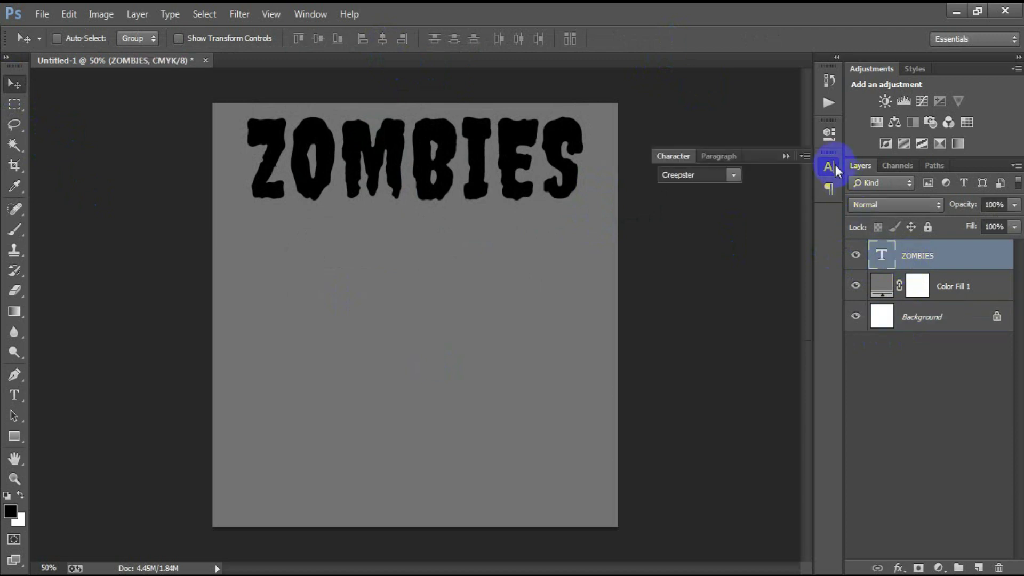
pyautogui.doubleClick(990, 260)
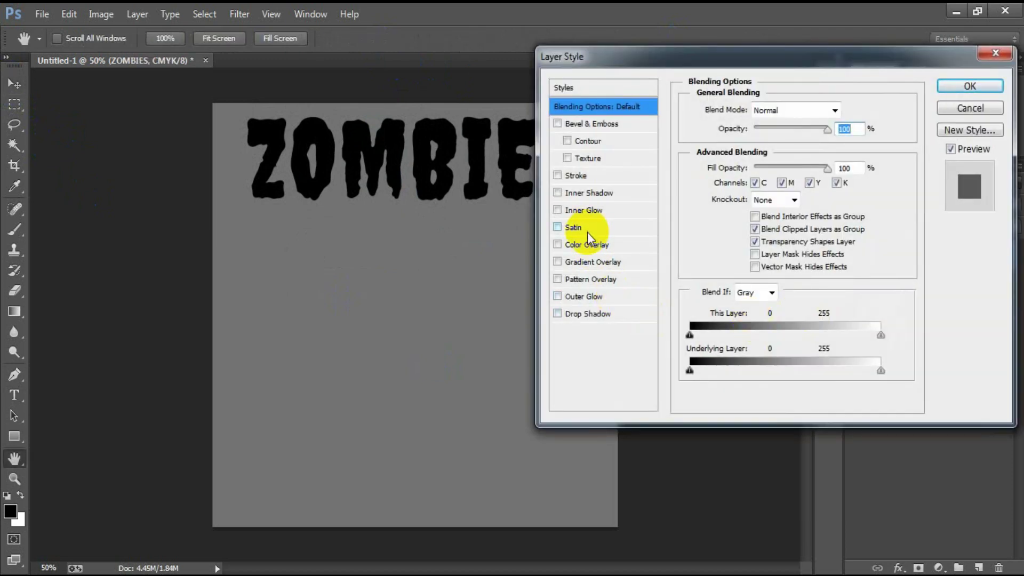
# Step: Add a 3 px Stroke in green 27A54E to the ZOMBIES text
pyautogui.click(576, 176)
pyautogui.click(724, 217)
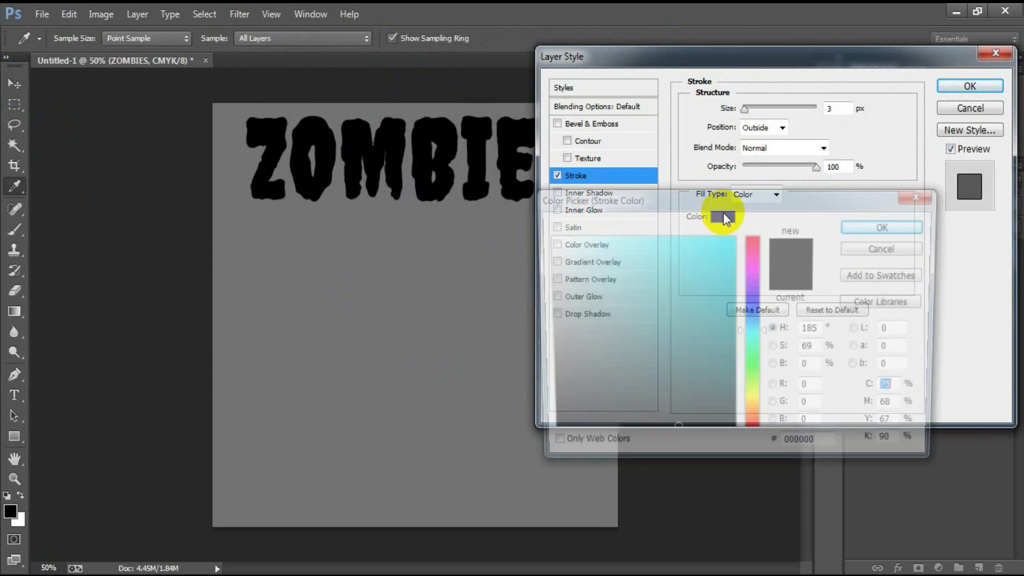
pyautogui.click(832, 449)
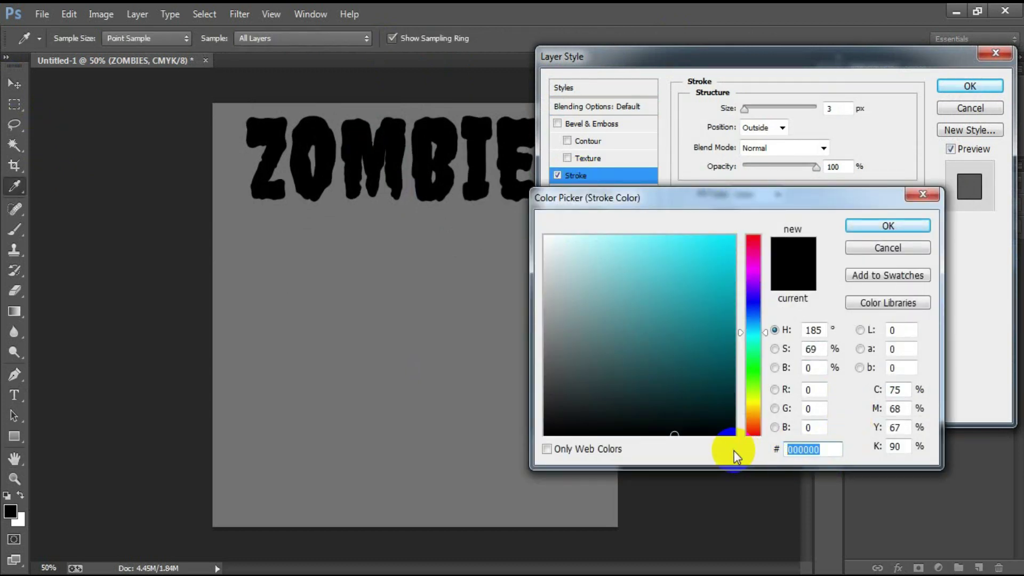
pyautogui.write('27')
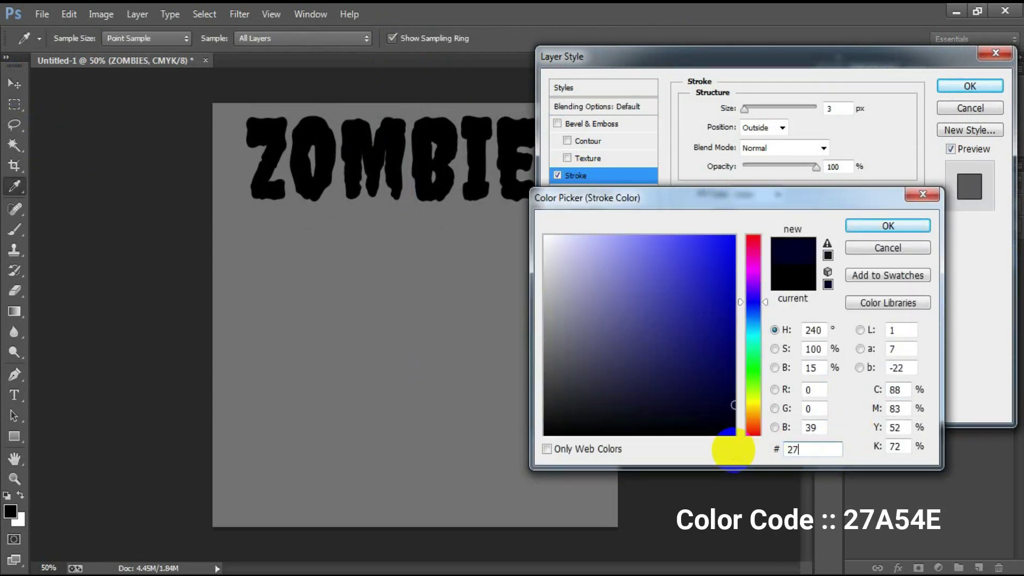
pyautogui.write('A5')
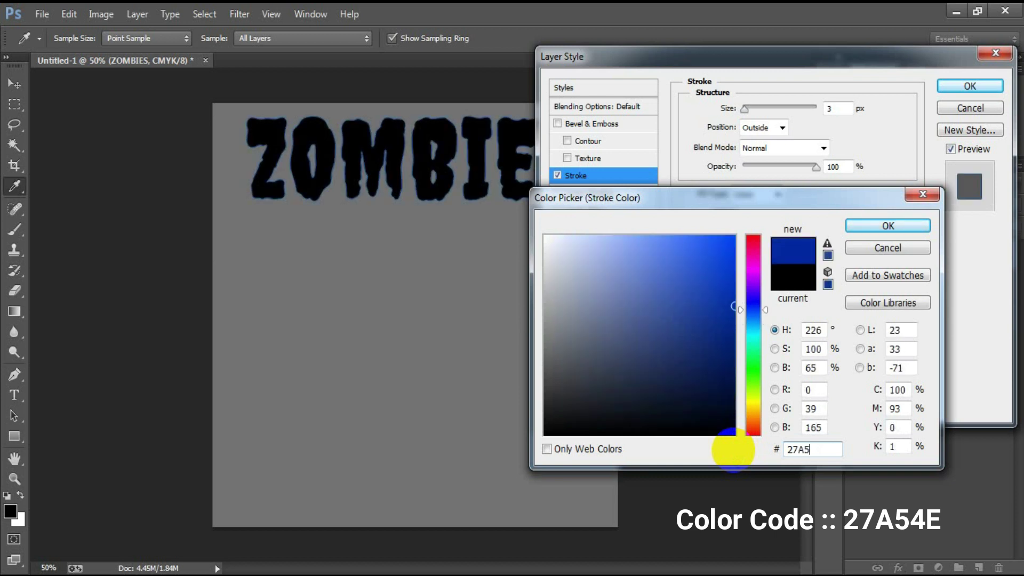
pyautogui.write('4E')
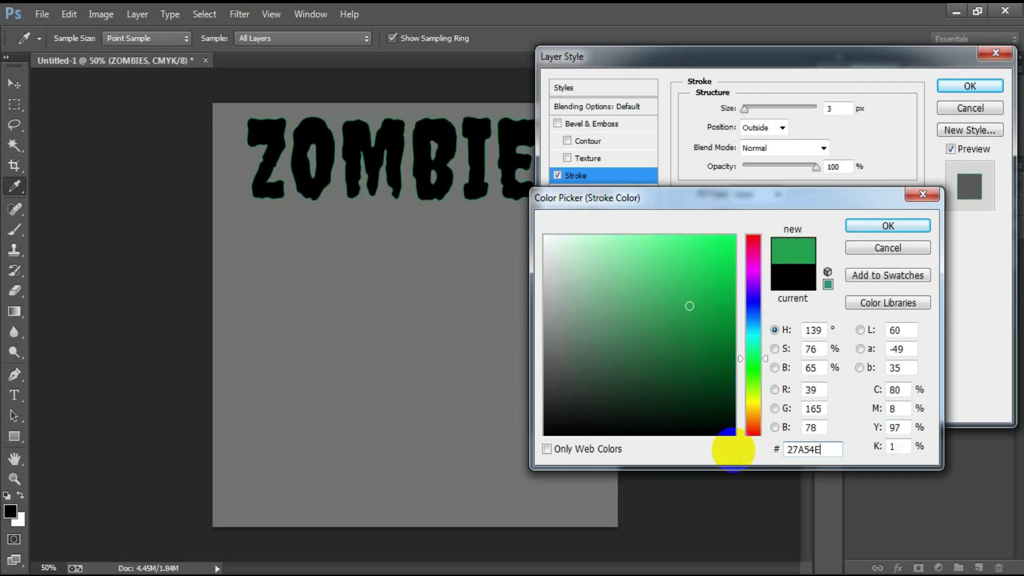
pyautogui.click(863, 229)
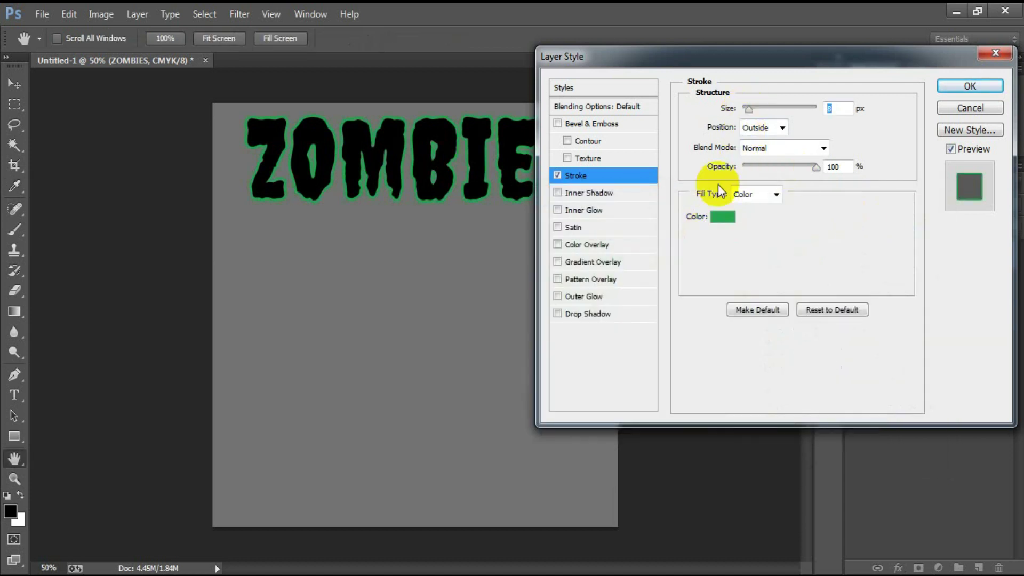
# Step: Add a green 27A54E Outer Glow of 24 px to ZOMBIES and apply the styles
pyautogui.click(601, 298)
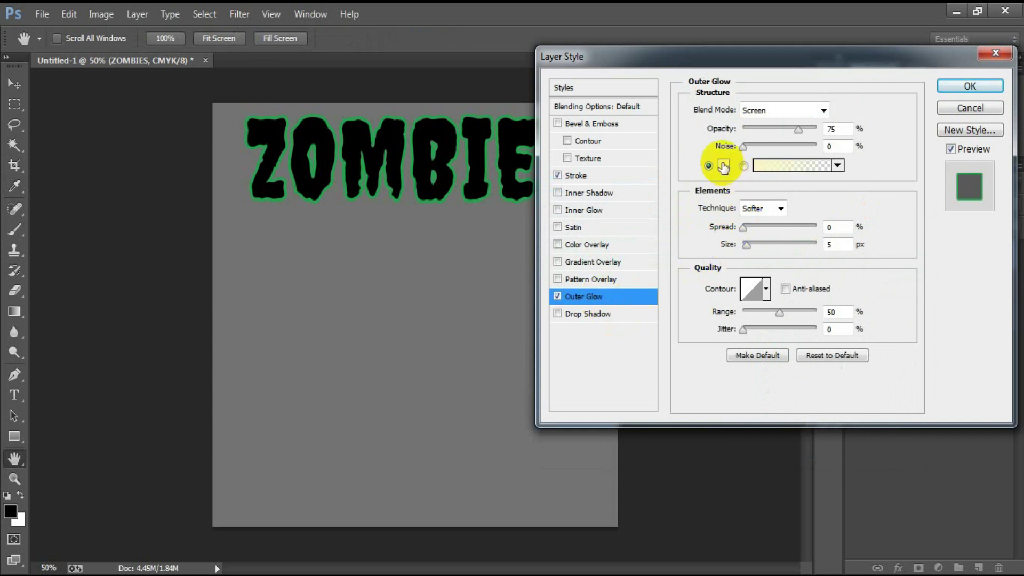
pyautogui.click(723, 165)
pyautogui.moveTo(822, 455); pyautogui.dragTo(762, 460)
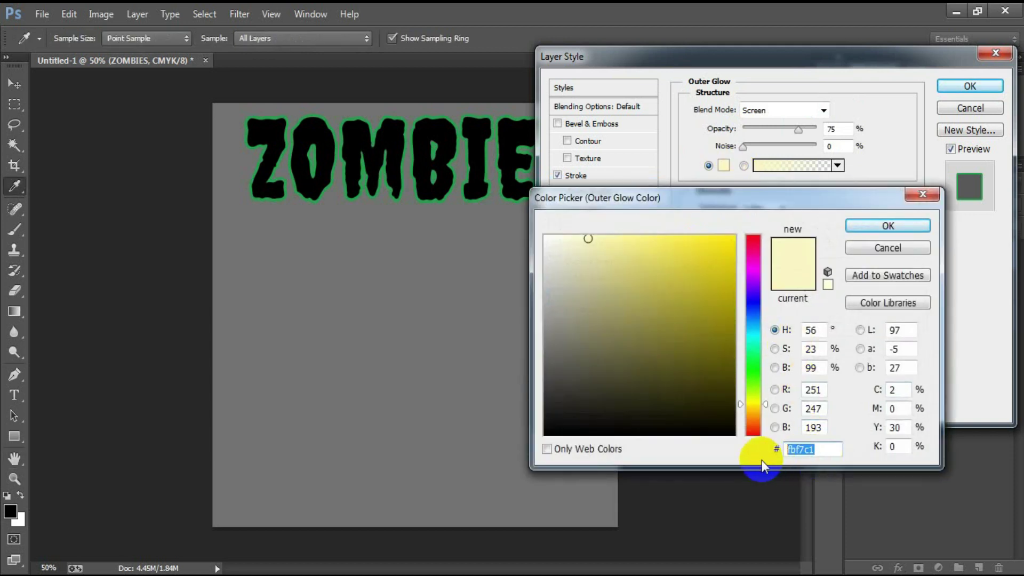
pyautogui.write('27')
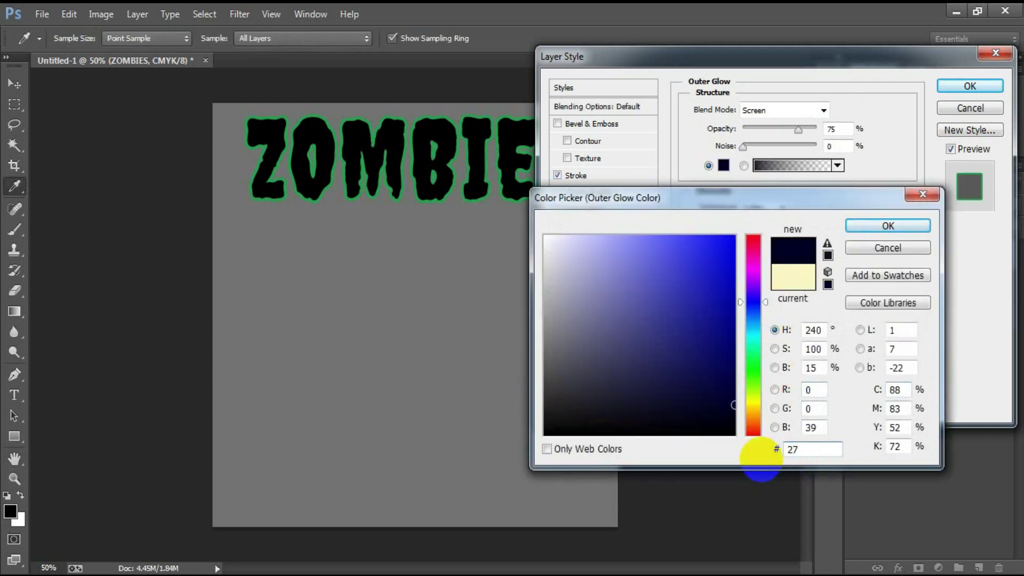
pyautogui.write('A54E')
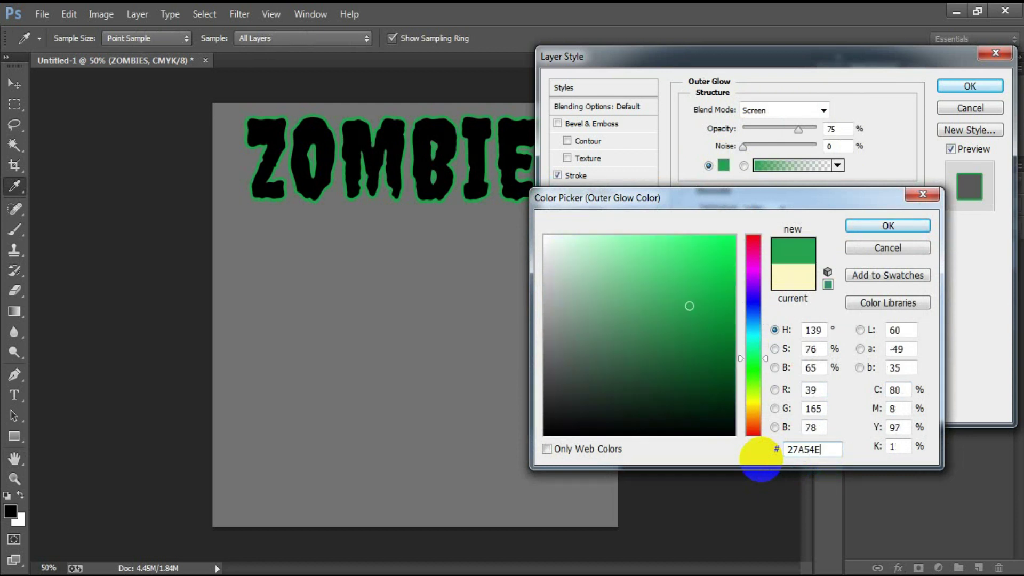
pyautogui.click(871, 228)
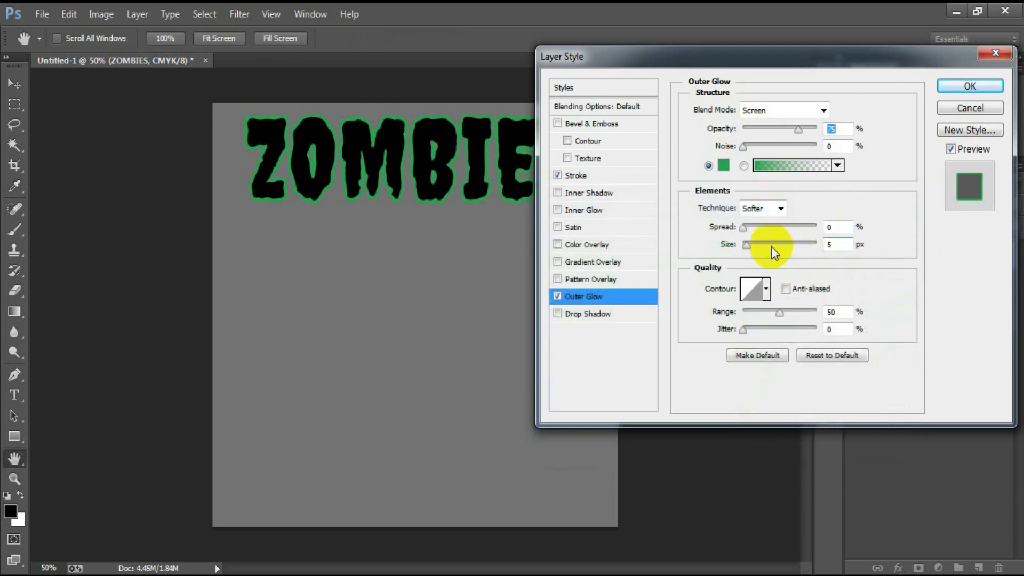
pyautogui.click(751, 245)
pyautogui.moveTo(753, 245); pyautogui.dragTo(755, 244)
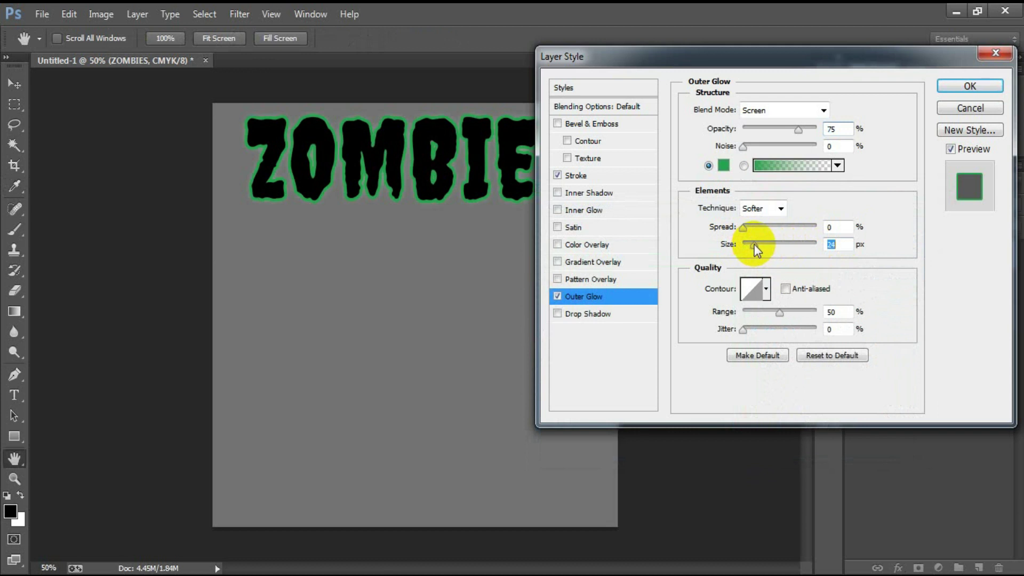
pyautogui.click(940, 87)
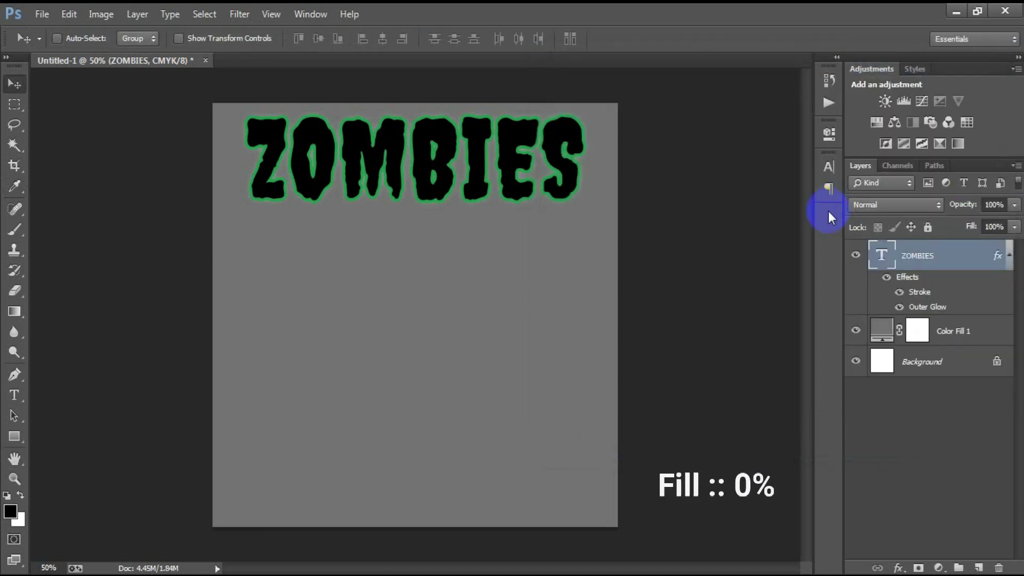
# Step: Set the ZOMBIES layer fill to 0% and add an EAT BRINS text layer below it
pyautogui.moveTo(1015, 228); pyautogui.dragTo(924, 250)
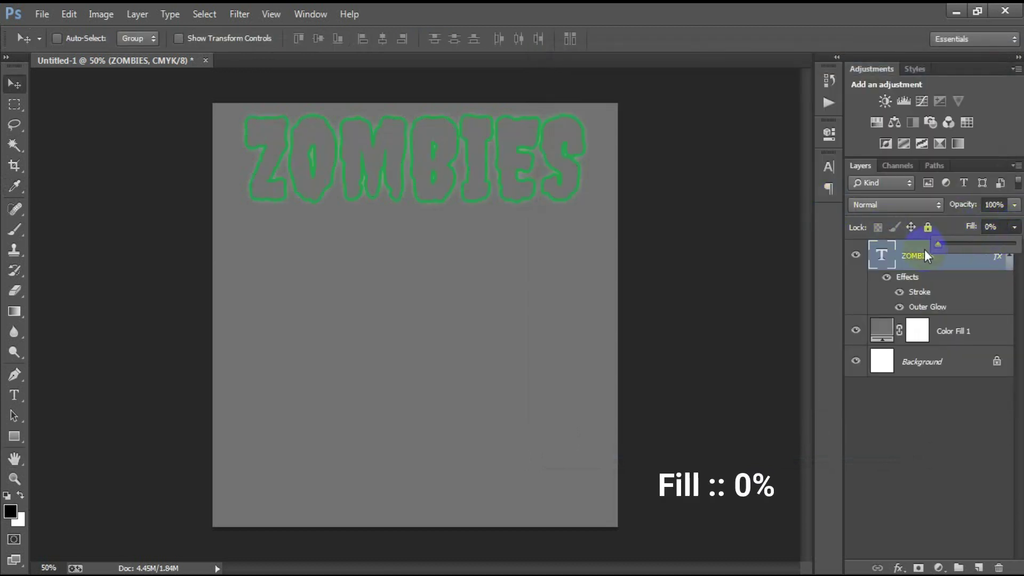
pyautogui.click(1009, 255)
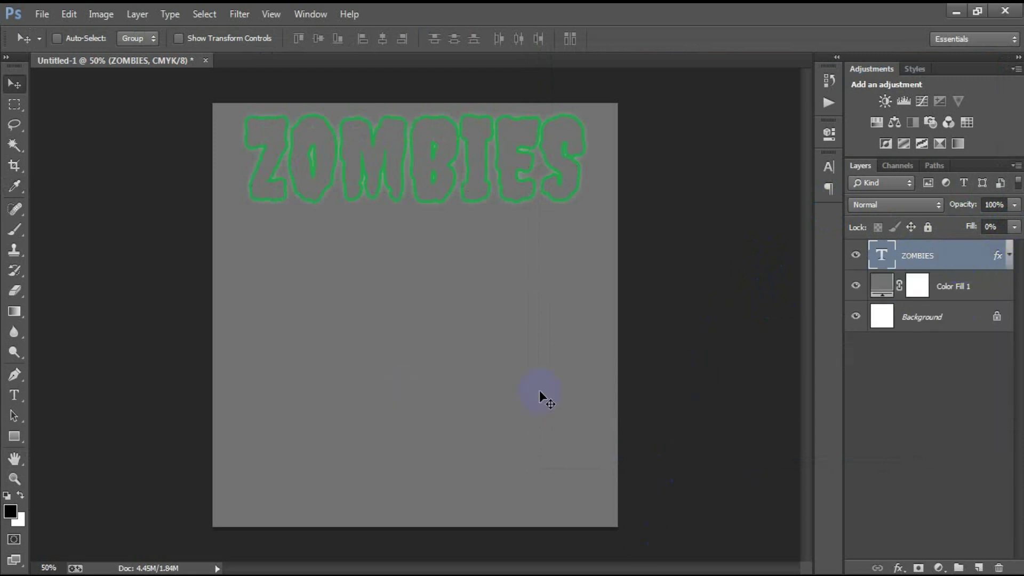
pyautogui.click(980, 566)
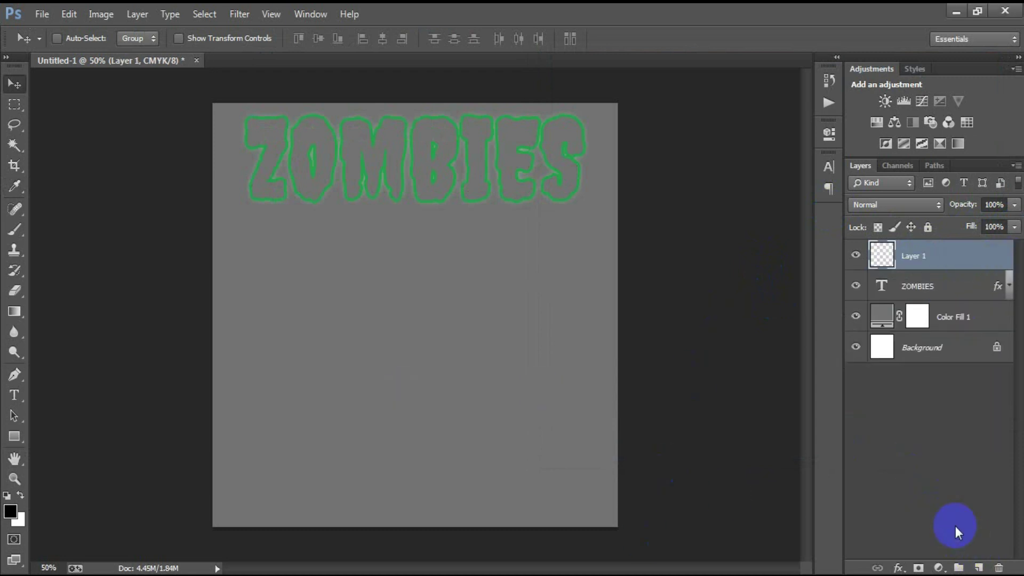
pyautogui.click(24, 399)
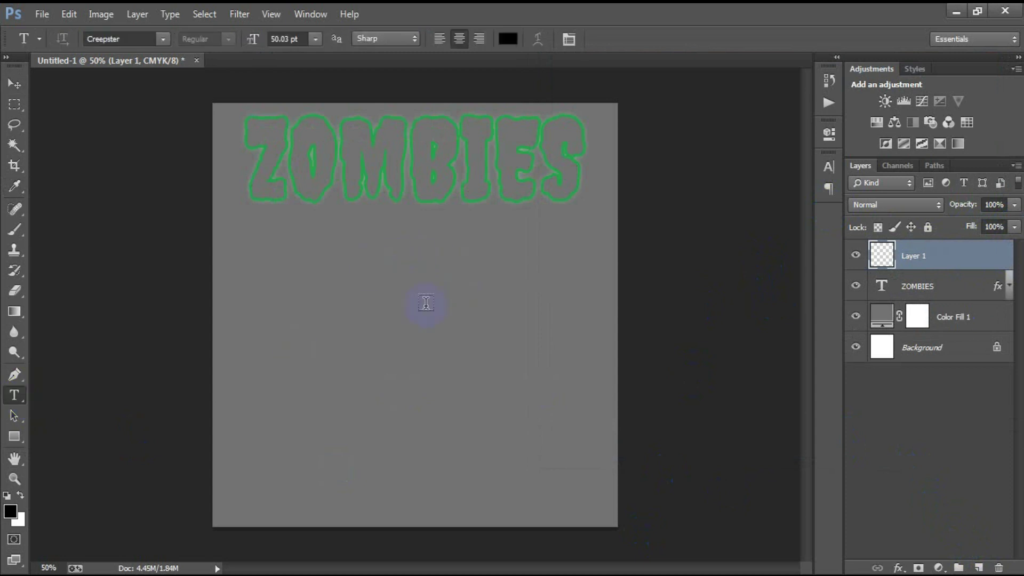
pyautogui.click(391, 257)
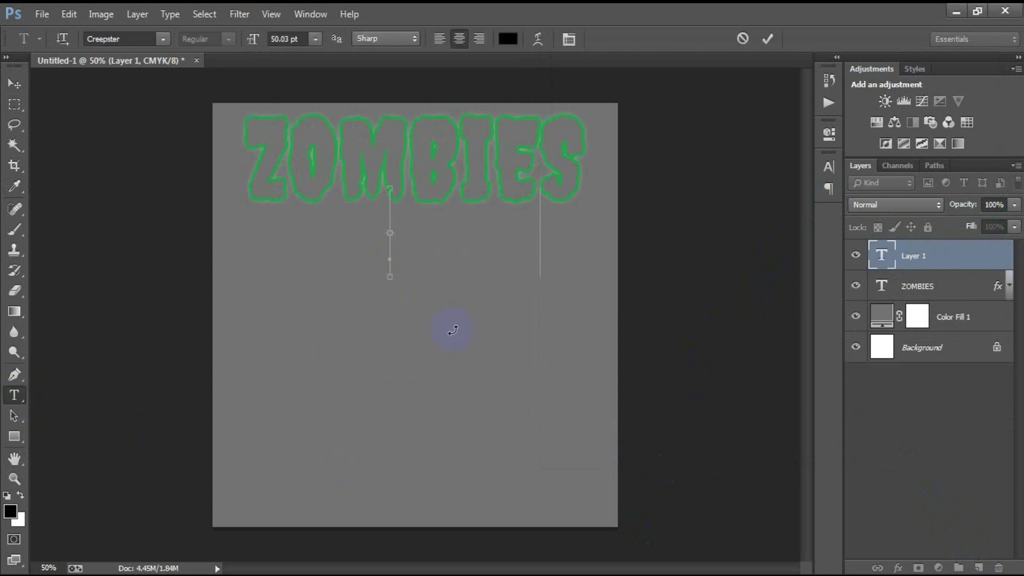
pyautogui.write('EAT BRINS')
pyautogui.click(15, 83)
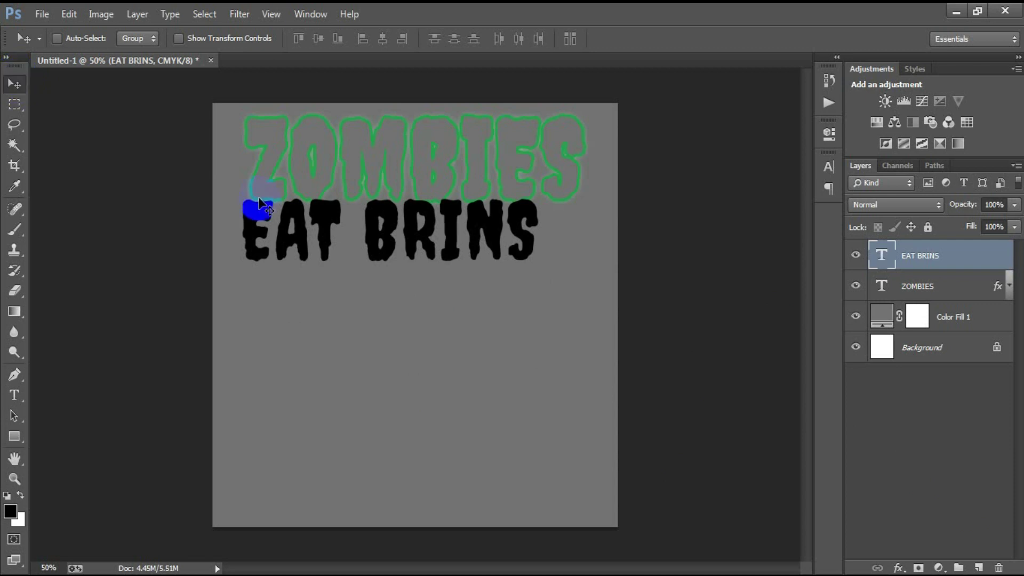
# Step: Set the EAT BRINS font to Montserrat in the Character panel
pyautogui.click(828, 167)
pyautogui.click(708, 175)
pyautogui.write('Montserrat')
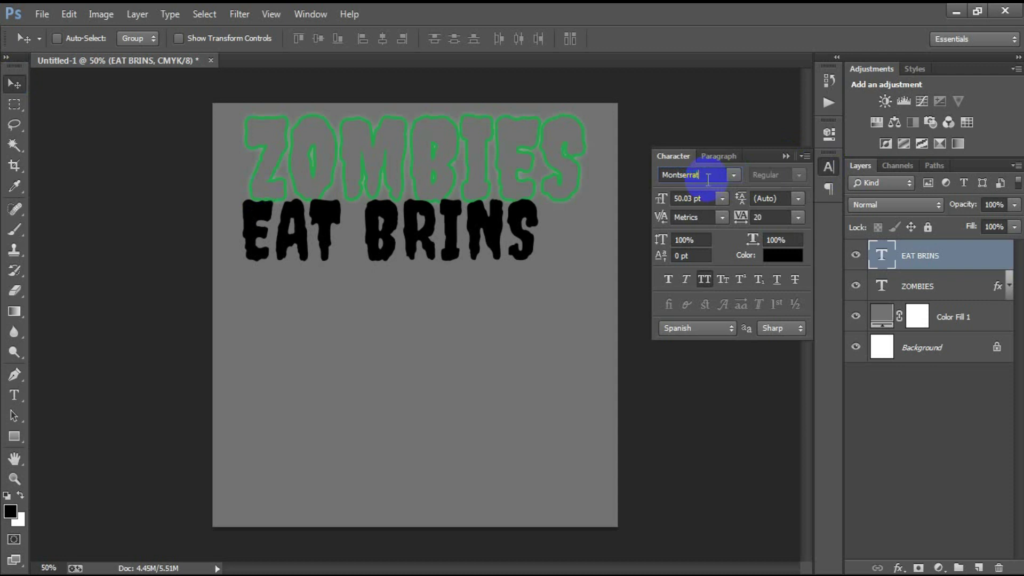
pyautogui.press('Return')
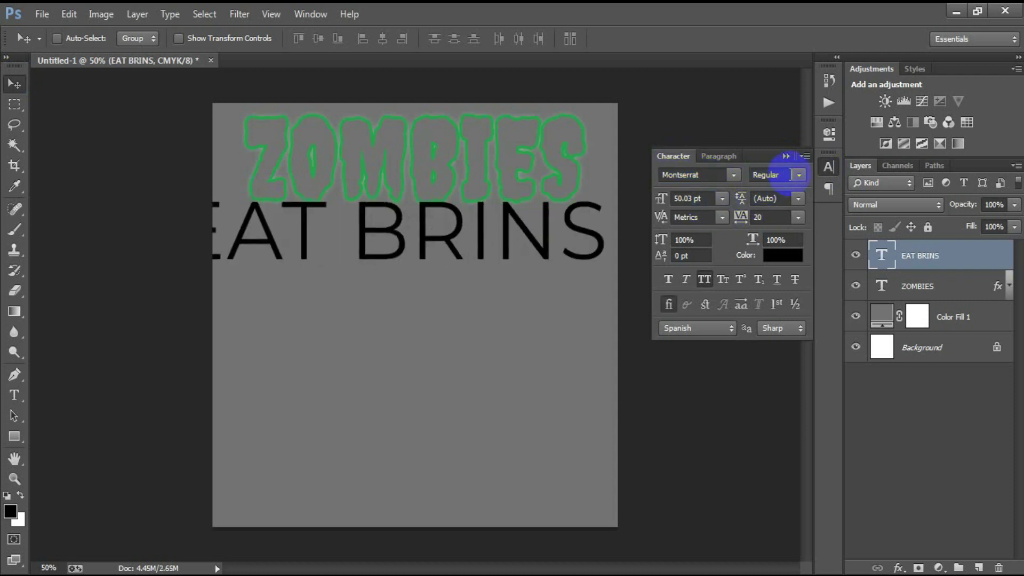
# Step: Make EAT BRINS Montserrat Bold in white
pyautogui.click(785, 175)
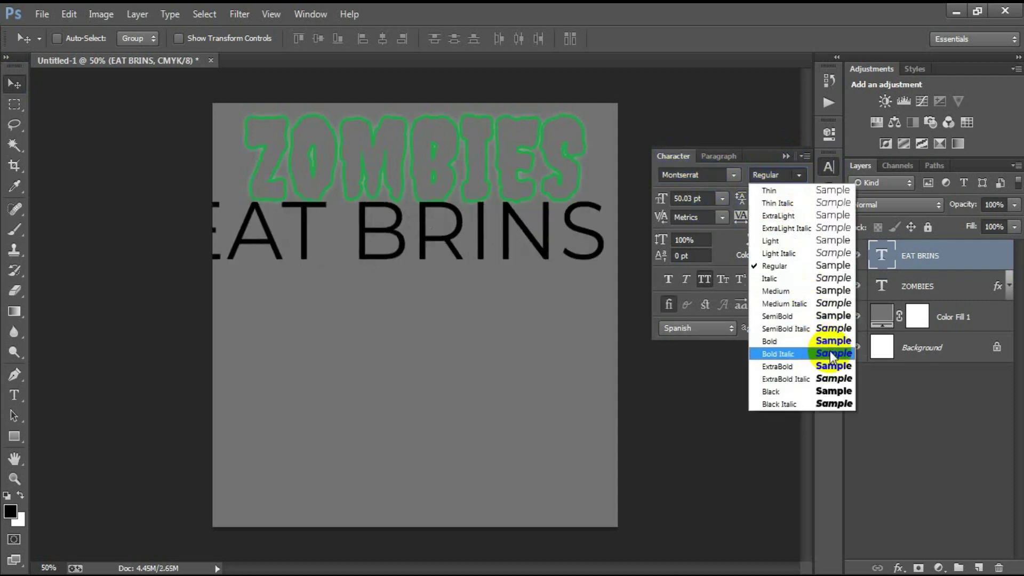
pyautogui.click(830, 342)
pyautogui.click(777, 256)
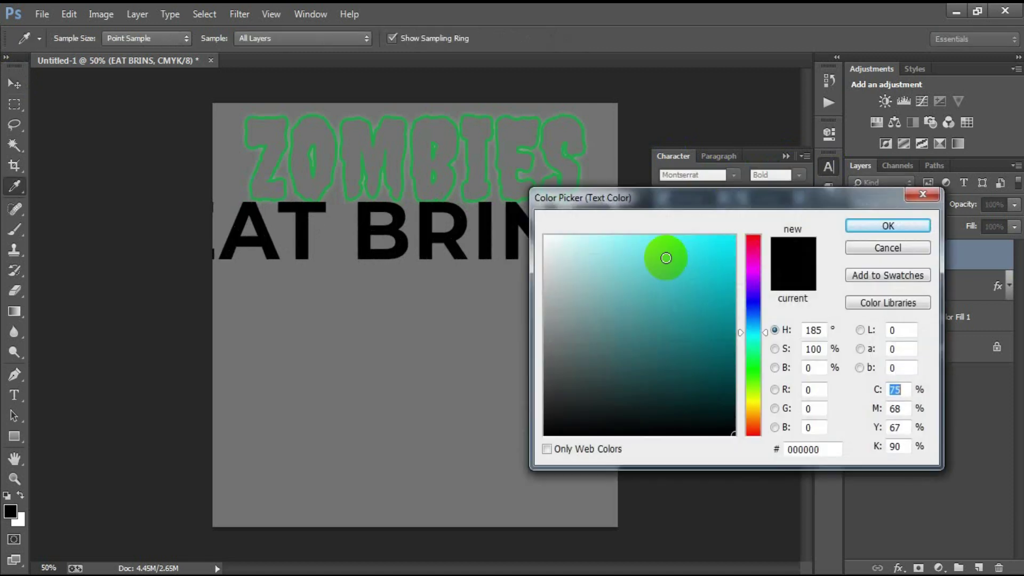
pyautogui.click(546, 236)
pyautogui.click(888, 225)
pyautogui.click(788, 155)
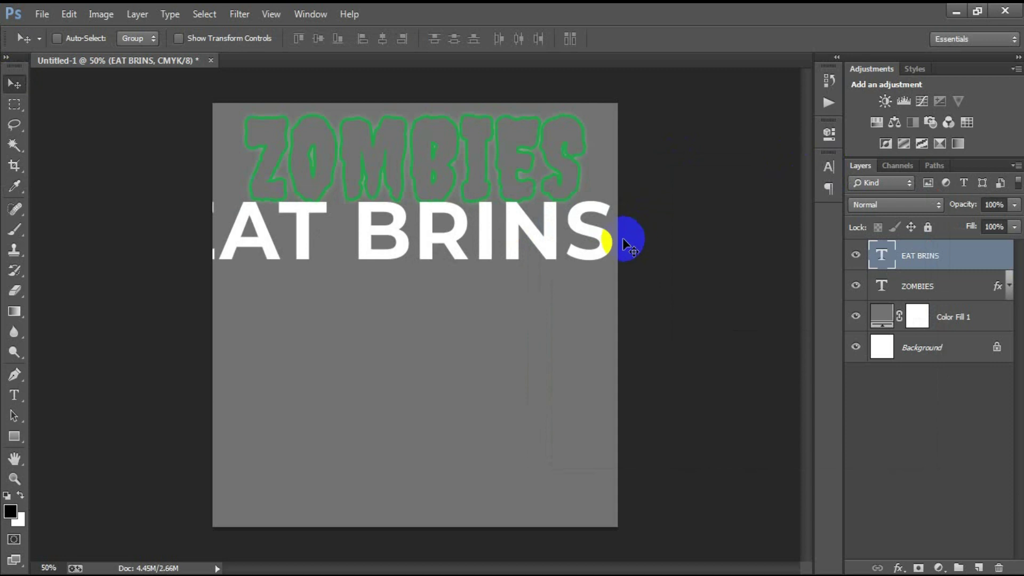
# Step: Scale EAT BRINS to about 25% and centre it horizontally just beneath ZOMBIES
pyautogui.hotkey('ctrl', 't')
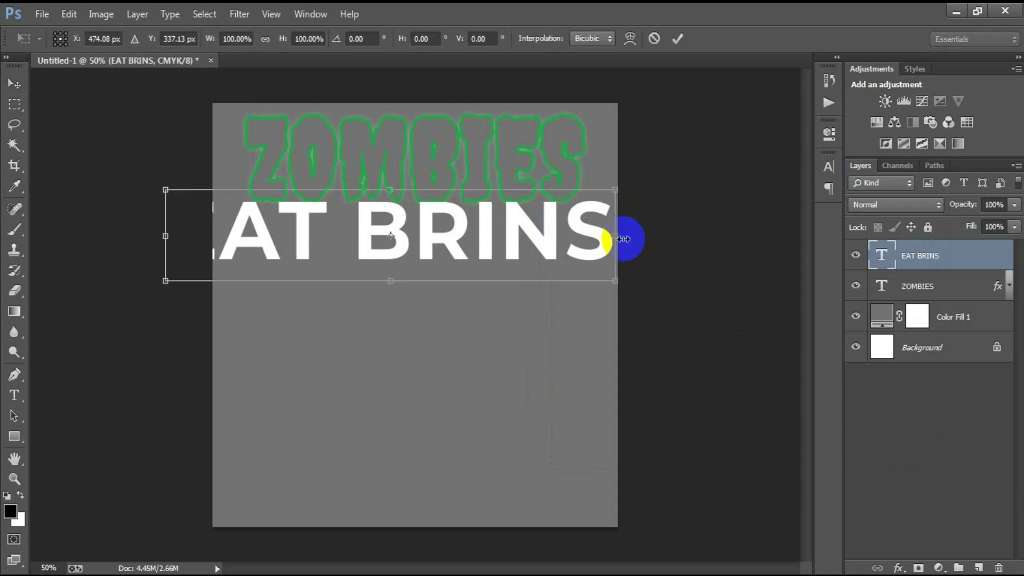
pyautogui.moveTo(615, 281); pyautogui.dragTo(455, 250)
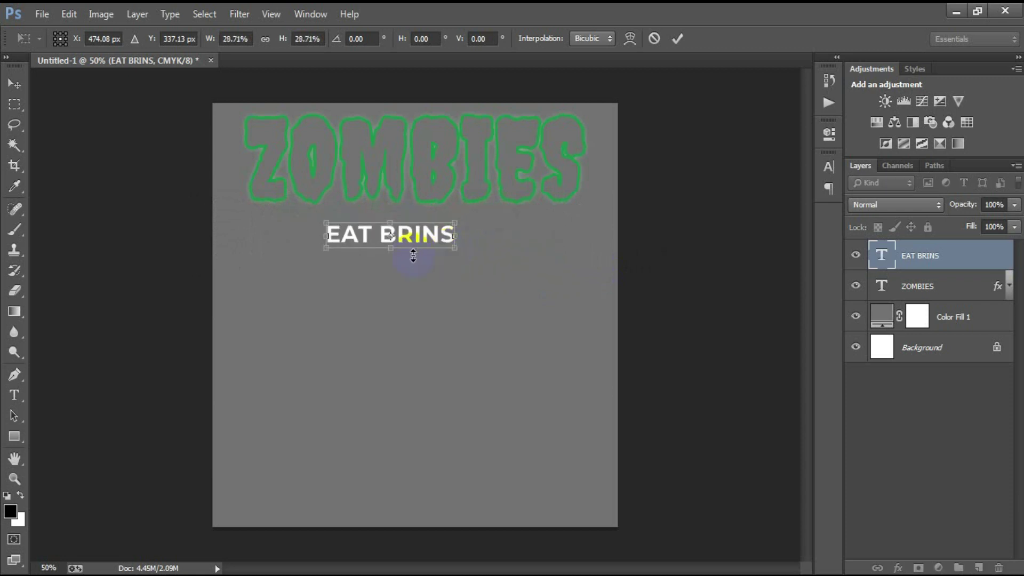
pyautogui.moveTo(390, 251)
pyautogui.mouseDown()
pyautogui.moveTo(449, 251)
pyautogui.moveTo(439, 224)
pyautogui.mouseUp()
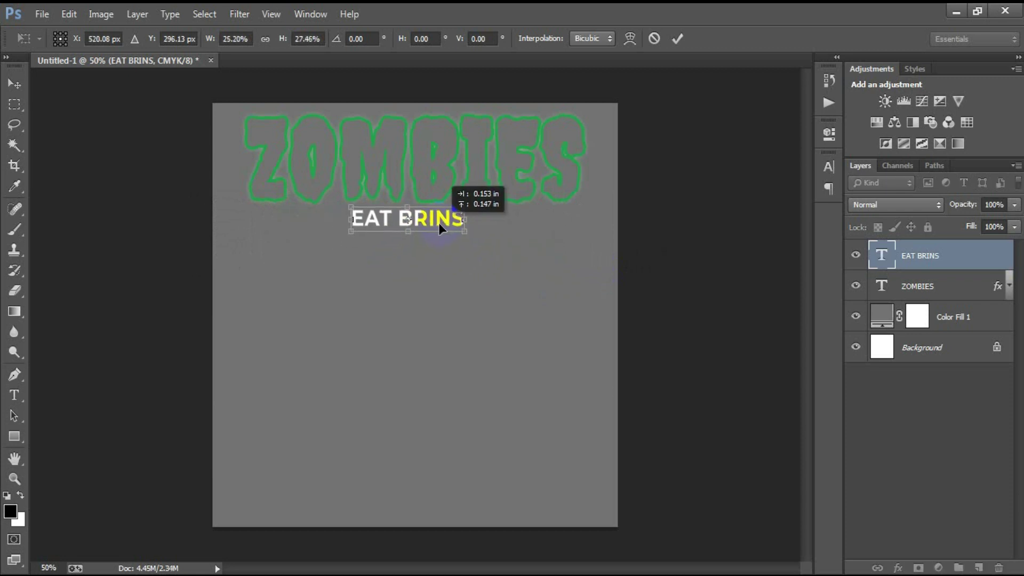
pyautogui.click(685, 39)
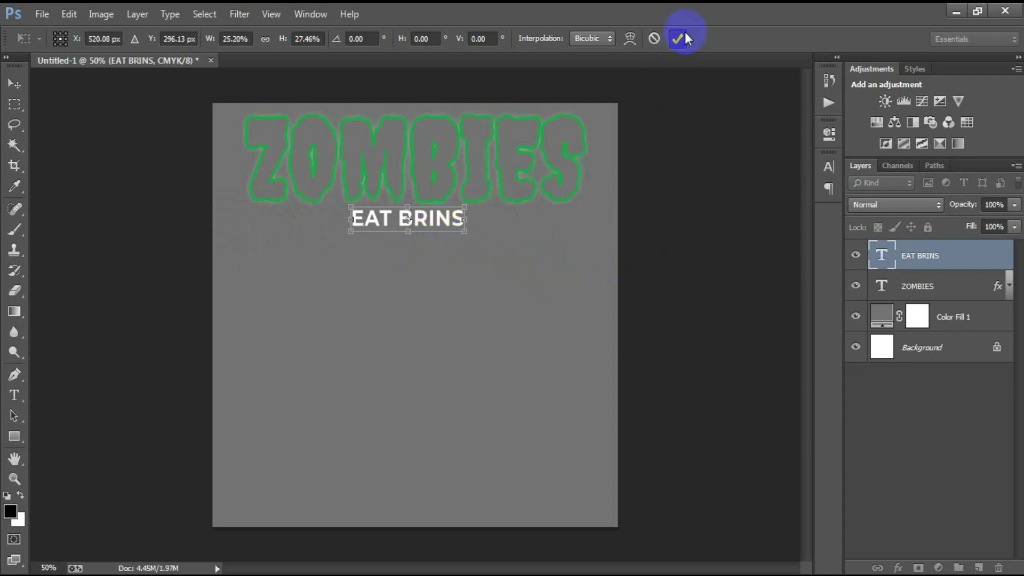
pyautogui.keyDown('ctrl'); pyautogui.click(923, 347); pyautogui.keyUp('ctrl')
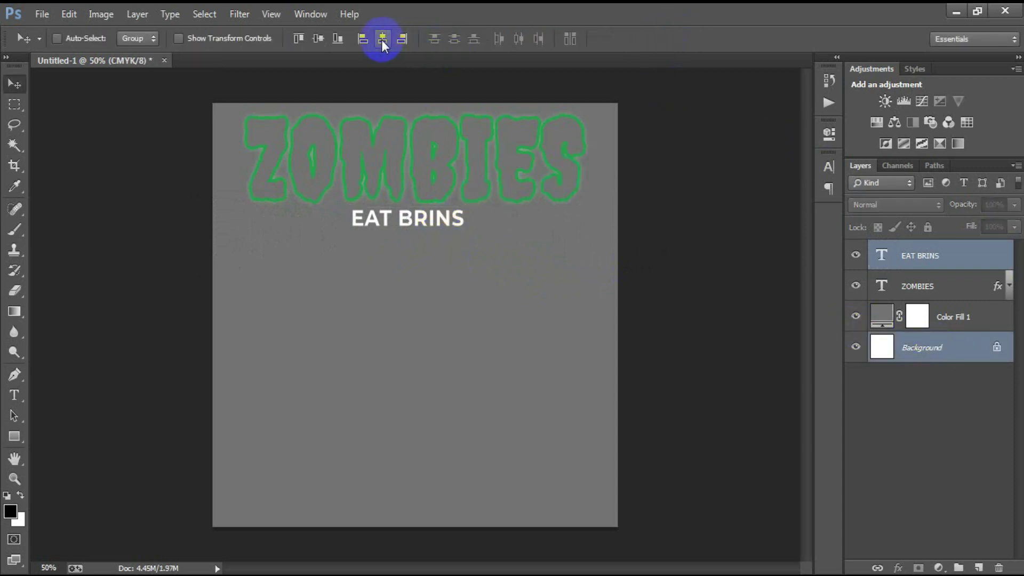
pyautogui.click(382, 39)
pyautogui.click(882, 257)
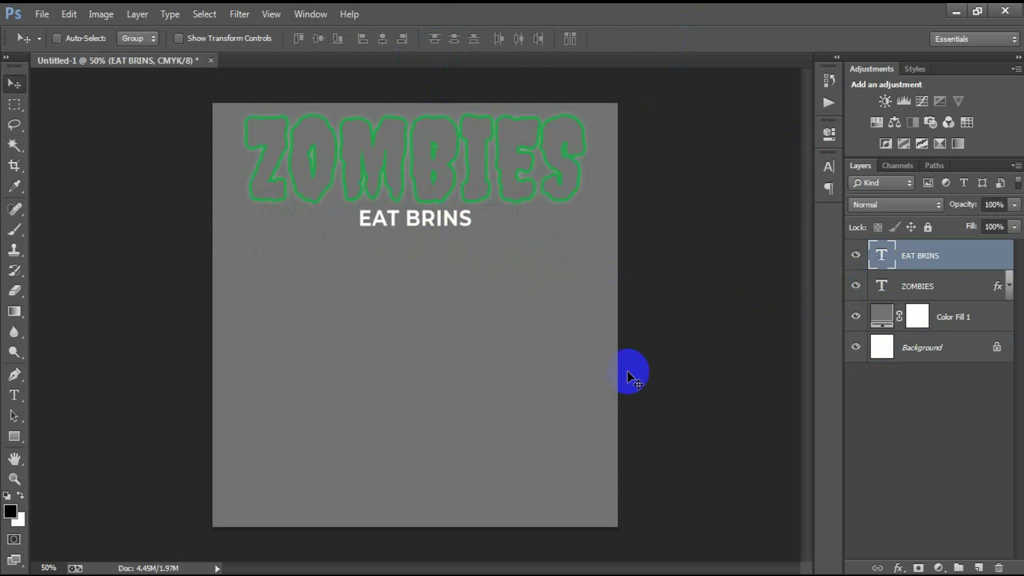
pyautogui.press('Up')
pyautogui.press('Up')
pyautogui.press('Up')
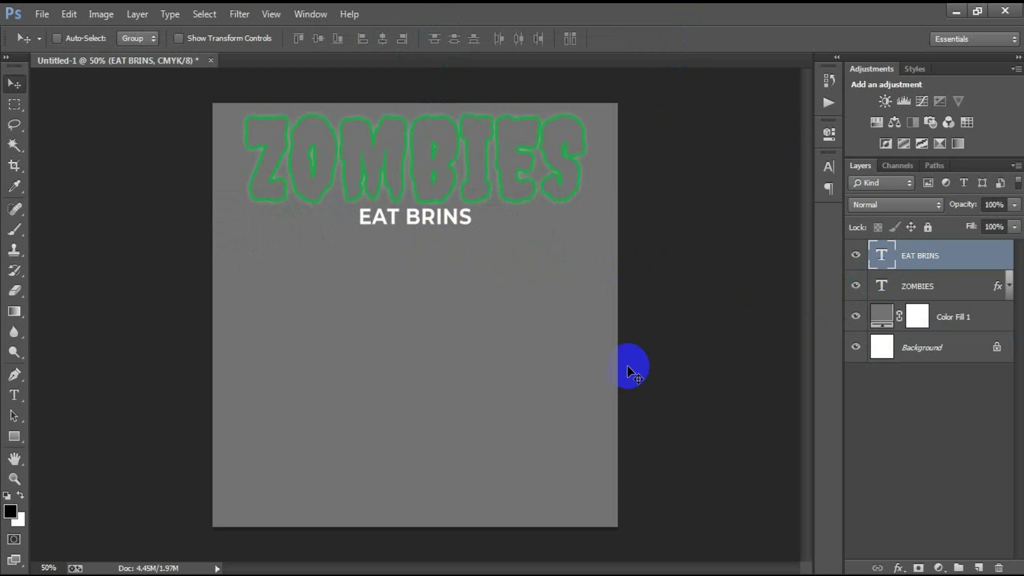
pyautogui.click(42, 16)
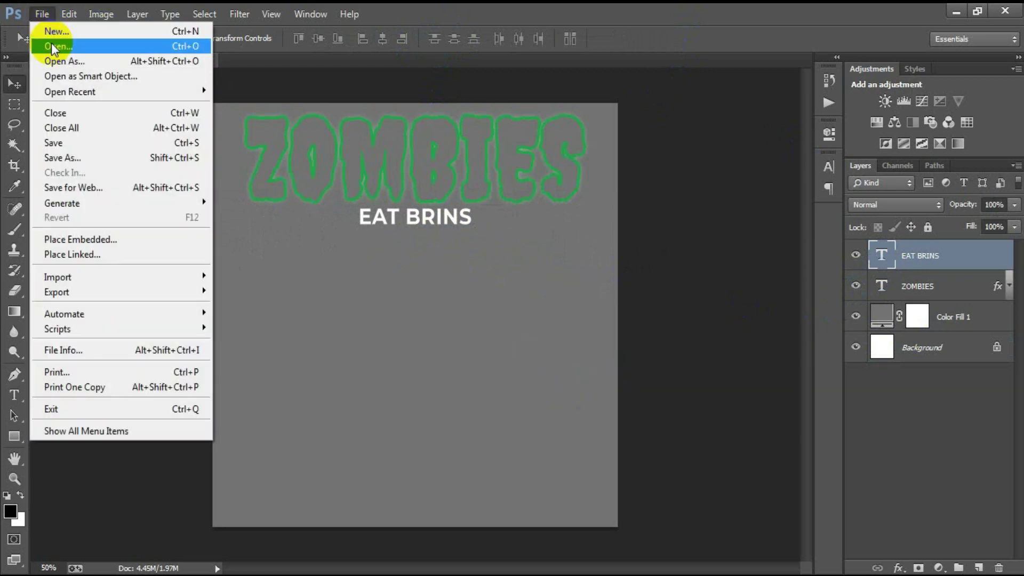
# Step: Open the pumpkin faces EPS file, rasterizing it at 300 ppi
pyautogui.click(51, 42)
pyautogui.click(374, 235)
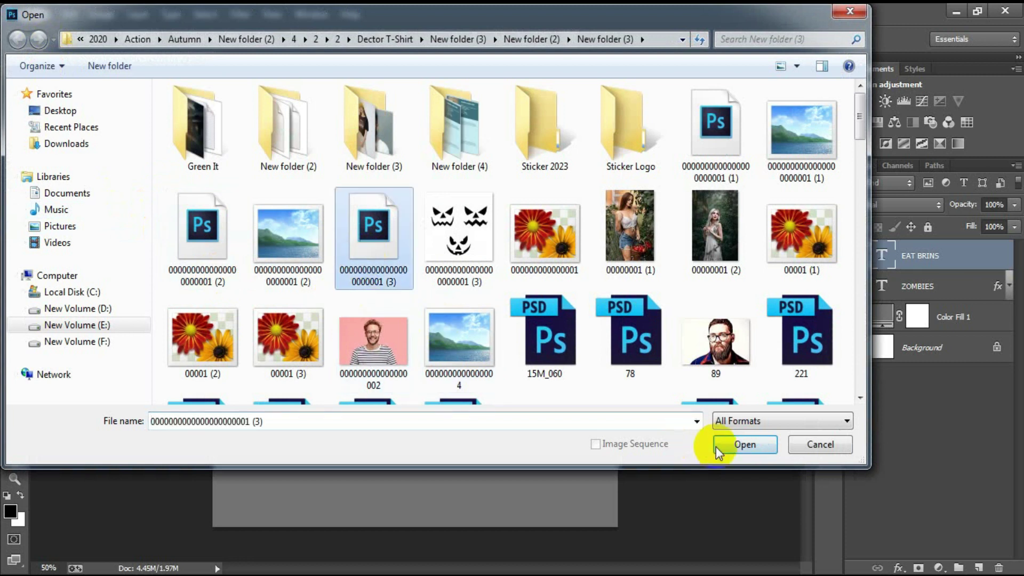
pyautogui.click(720, 444)
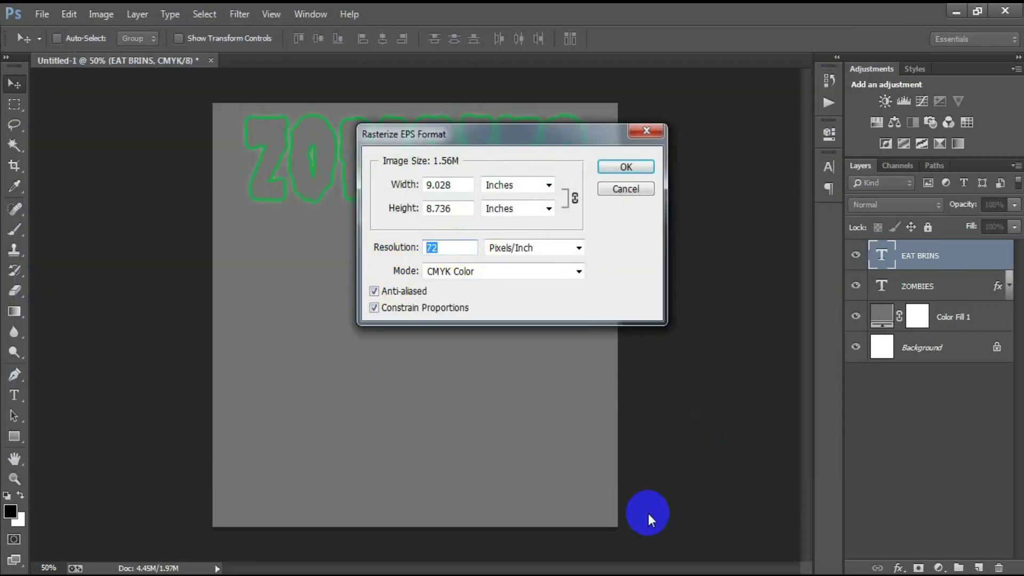
pyautogui.write('00')
pyautogui.press('Return')
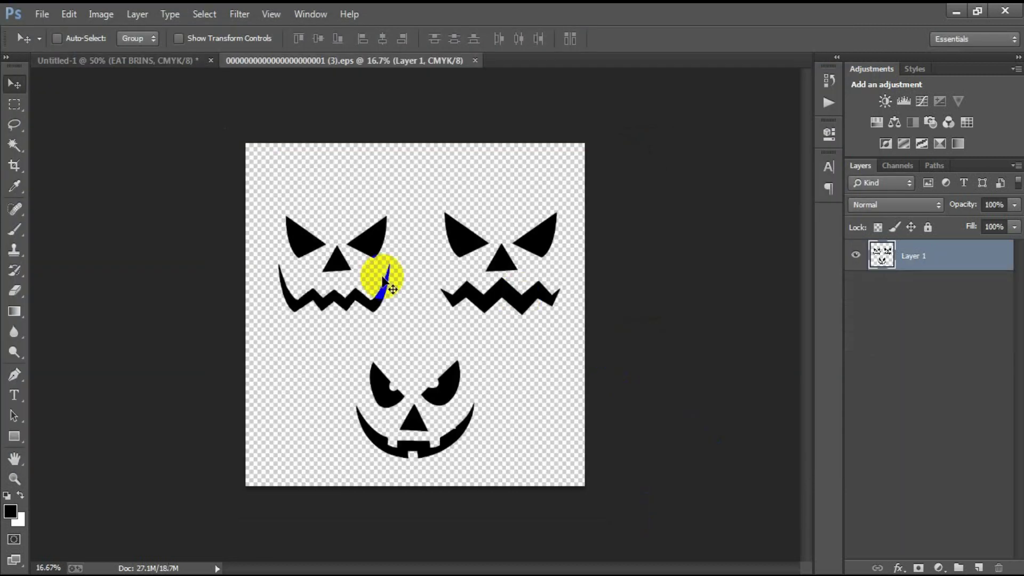
# Step: Marquee the top-left pumpkin face and drag it into the poster as a new layer
pyautogui.click(14, 105)
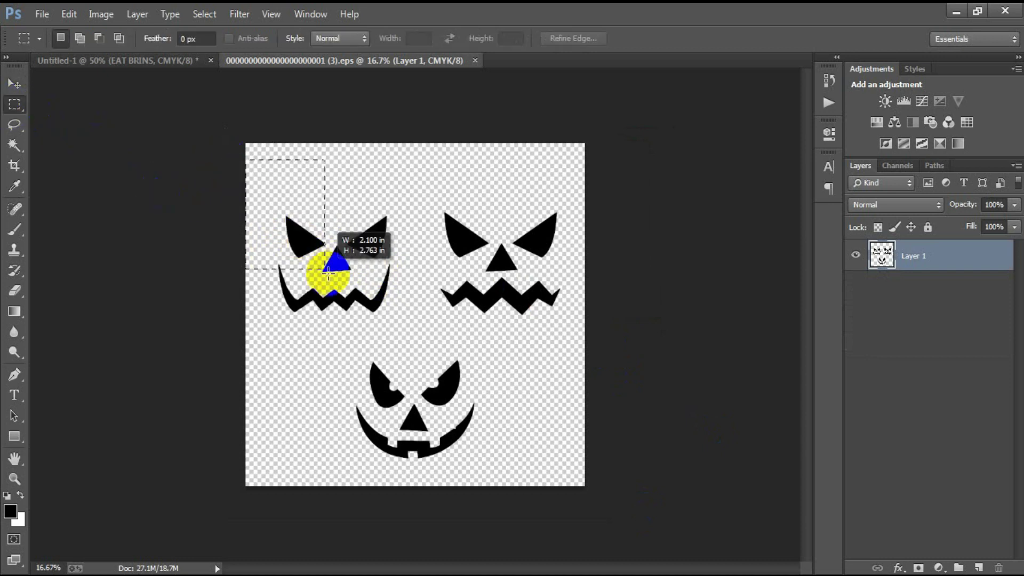
pyautogui.moveTo(243, 159); pyautogui.dragTo(405, 329)
pyautogui.click(15, 84)
pyautogui.moveTo(327, 299)
pyautogui.mouseDown()
pyautogui.moveTo(188, 81)
pyautogui.moveTo(338, 343)
pyautogui.mouseUp()
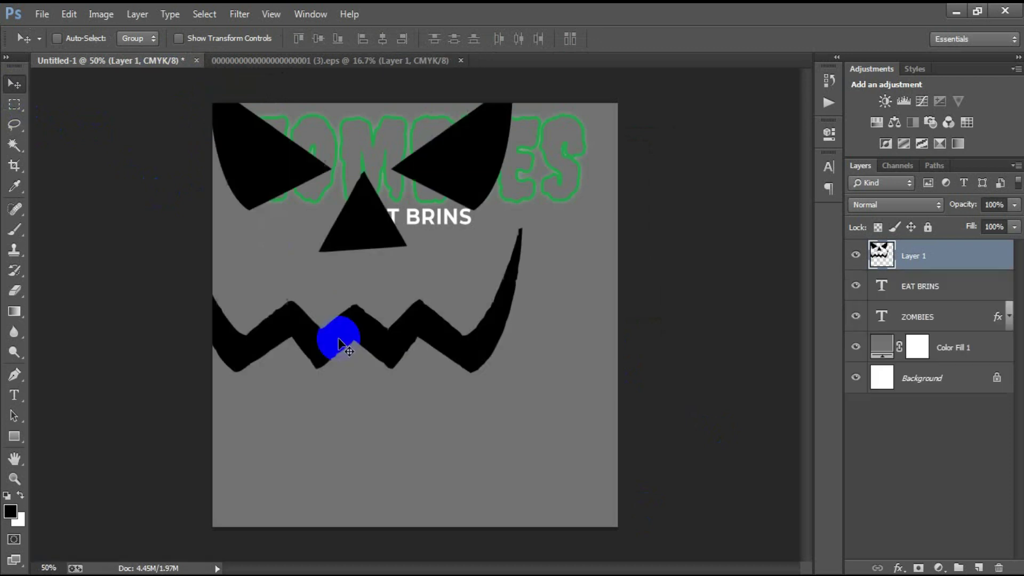
pyautogui.click(461, 61)
# Step: Close the pumpkin file unsaved and give the pumpkin layer a white Color Overlay
pyautogui.click(516, 243)
pyautogui.doubleClick(979, 259)
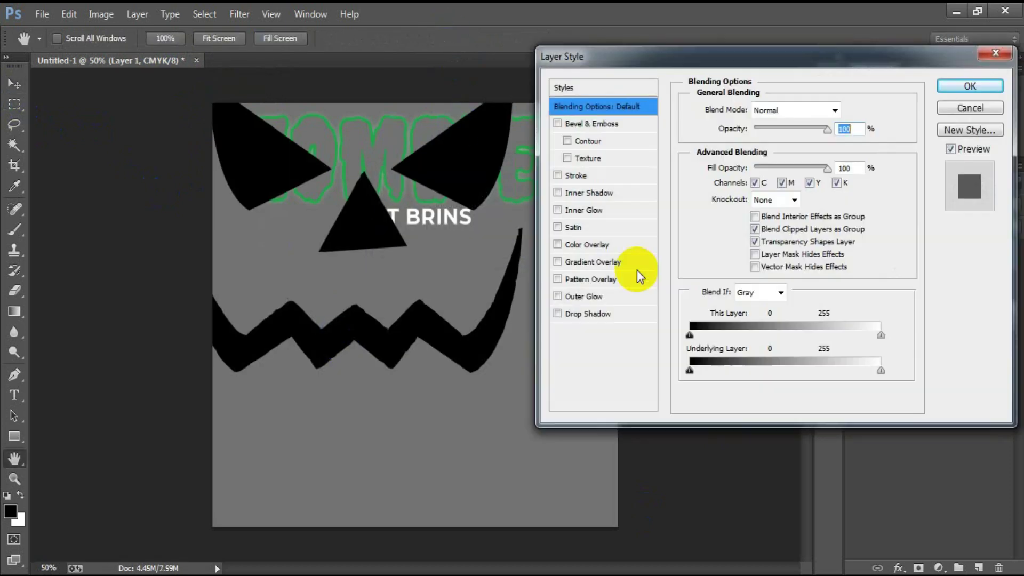
pyautogui.click(605, 244)
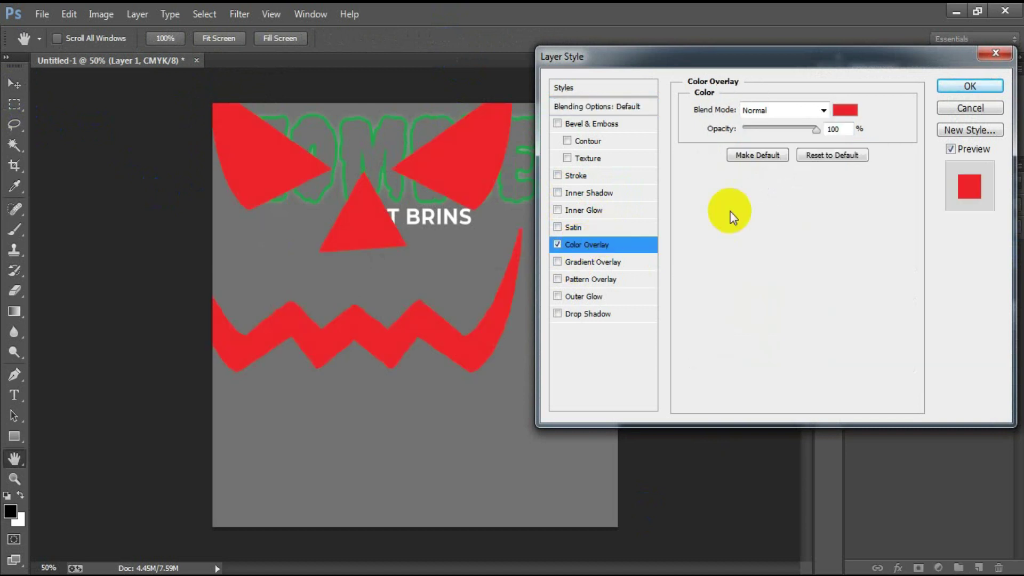
pyautogui.click(837, 110)
pyautogui.moveTo(647, 238); pyautogui.dragTo(504, 224)
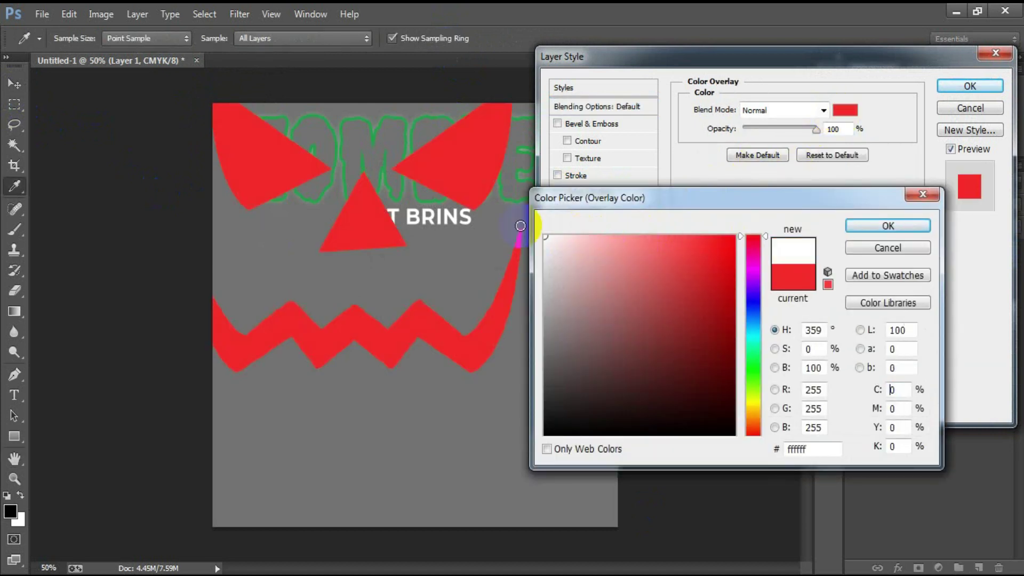
pyautogui.click(856, 226)
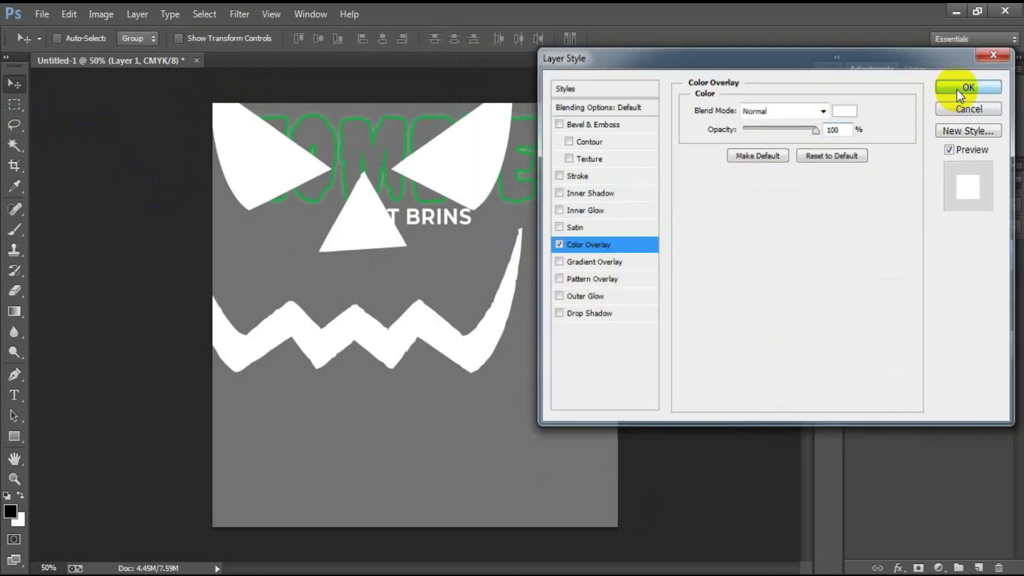
pyautogui.click(960, 88)
pyautogui.click(1008, 256)
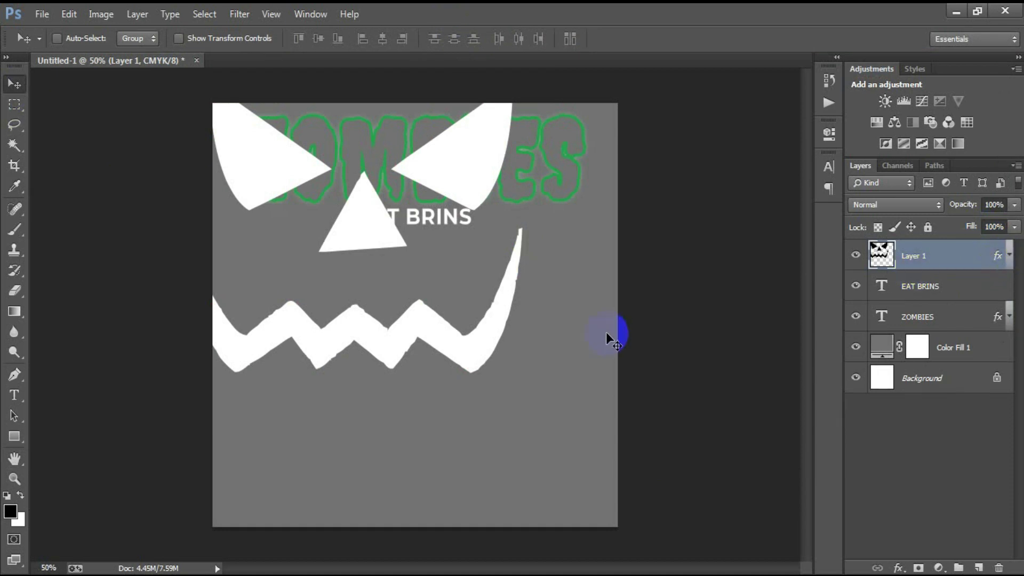
pyautogui.hotkey('ctrl', 't')
# Step: Shrink the pumpkin face to about 7% left of EAT BRINS and duplicate it for the right side
pyautogui.moveTo(523, 380); pyautogui.dragTo(353, 268)
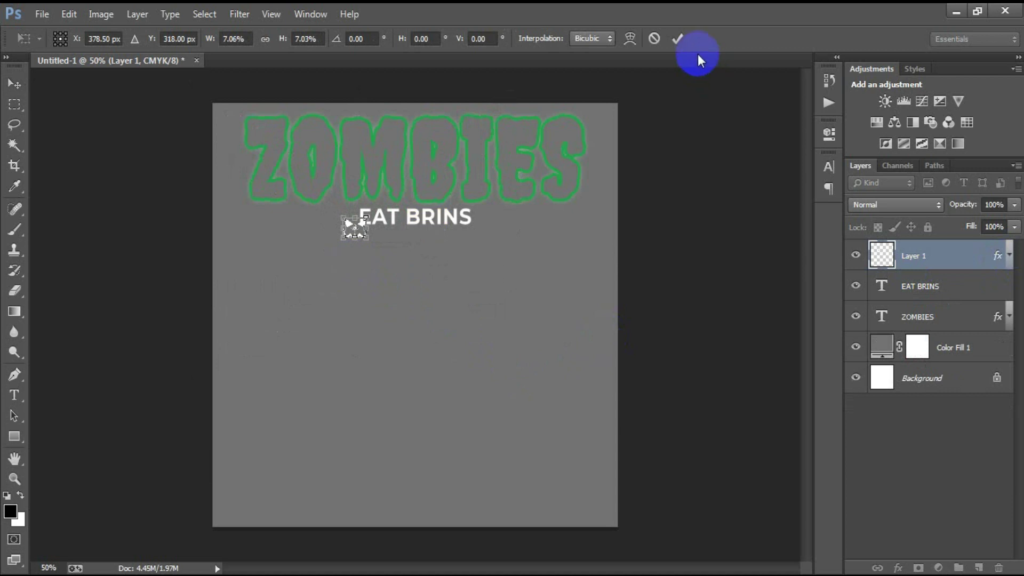
pyautogui.click(677, 39)
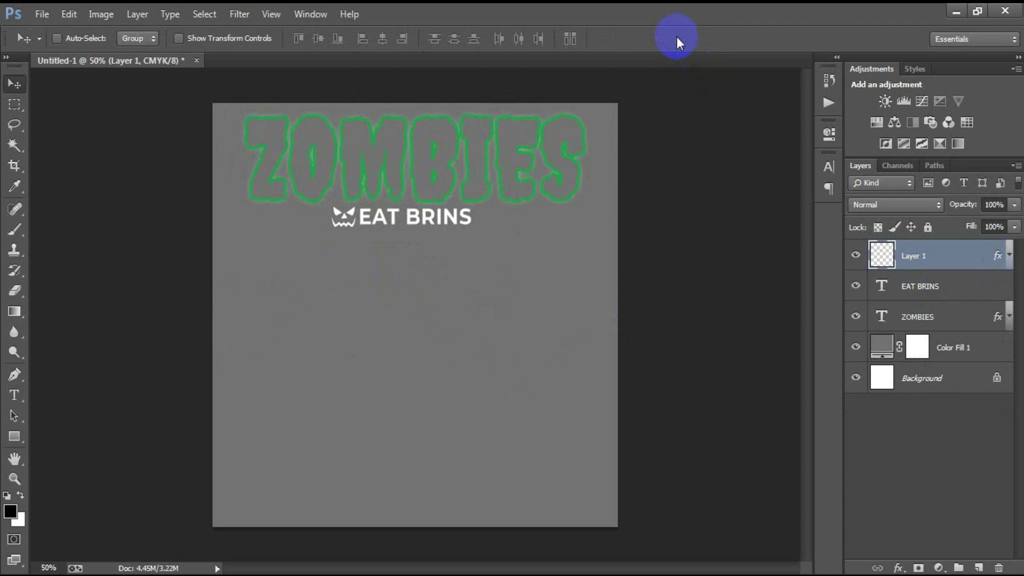
pyautogui.hotkey('ctrl', 'j')
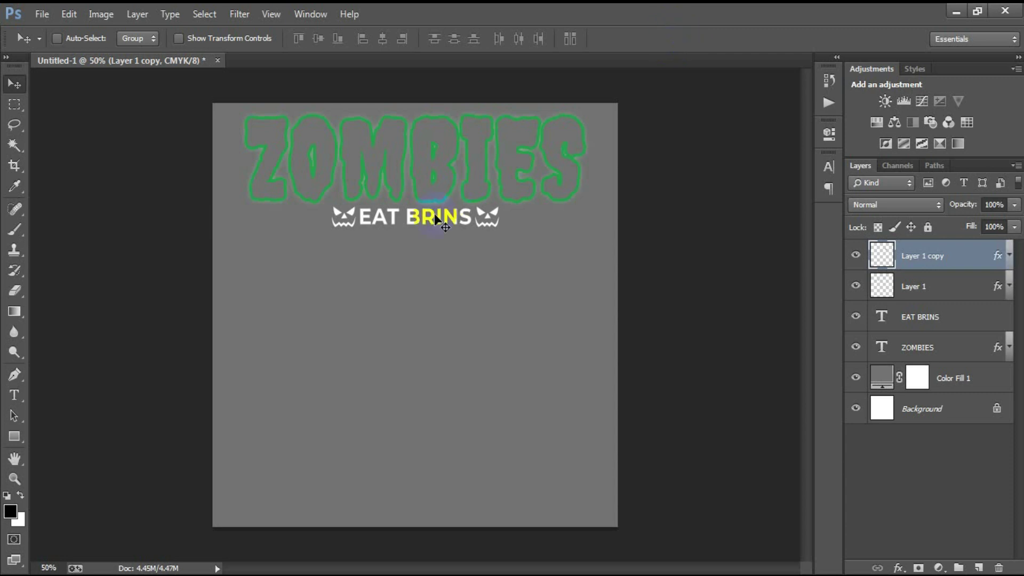
pyautogui.click(41, 14)
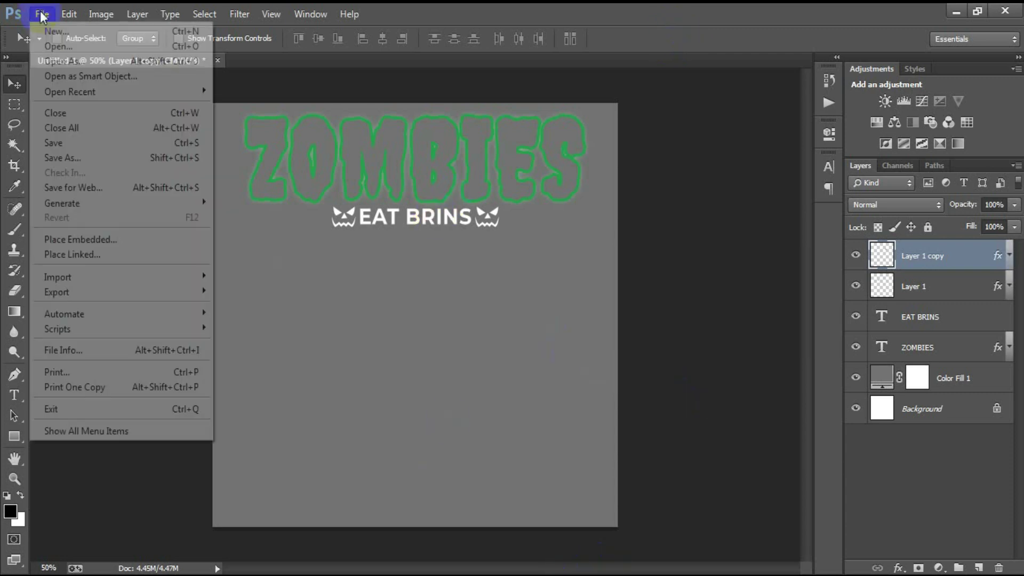
# Step: Open the spider-web EPS file, rasterizing it at 300 ppi
pyautogui.click(32, 48)
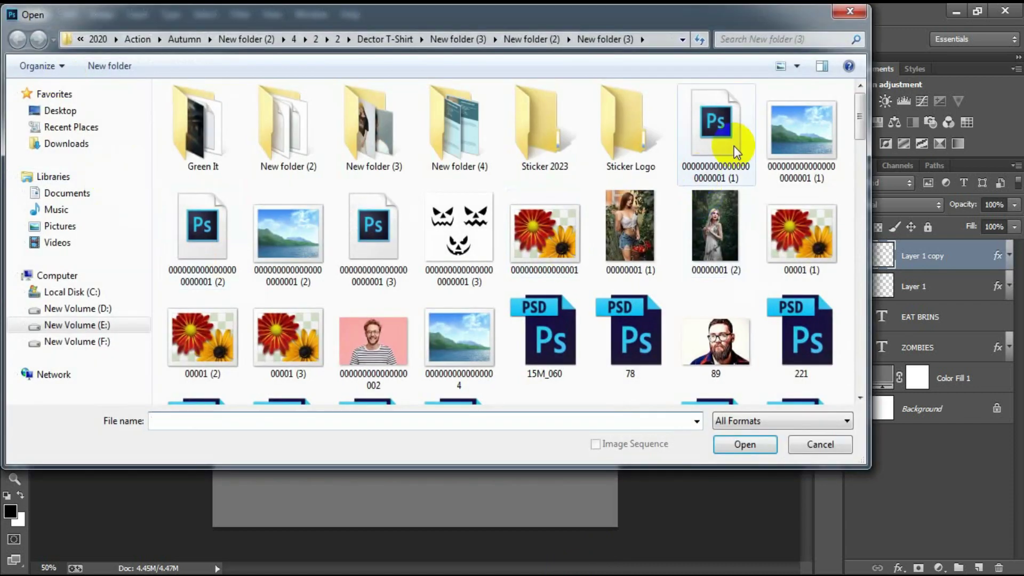
pyautogui.click(734, 142)
pyautogui.click(752, 443)
pyautogui.doubleClick(433, 248)
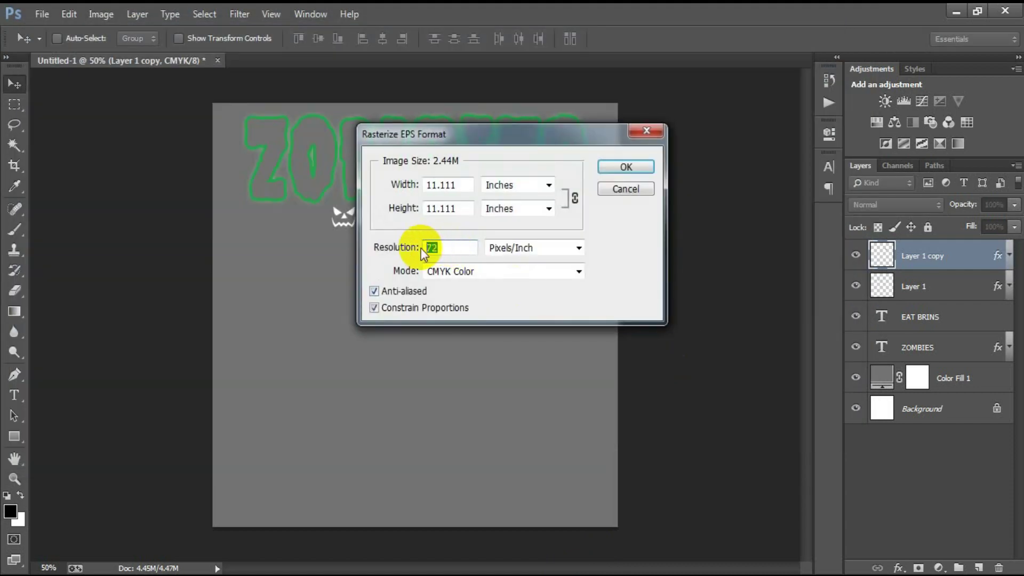
pyautogui.write('300')
pyautogui.press('Return')
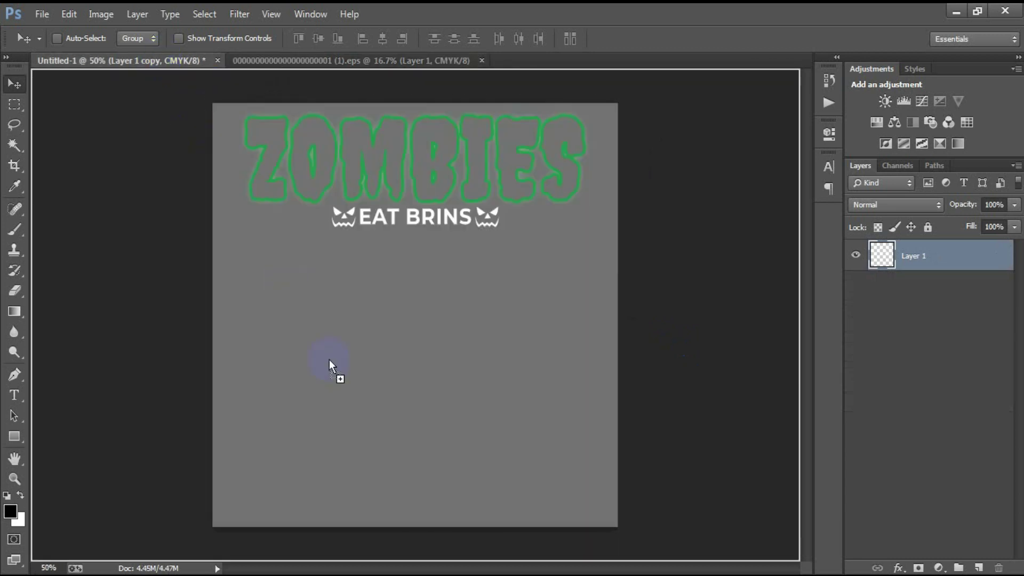
# Step: Drag the web artwork into the poster and close its source file without saving
pyautogui.moveTo(160, 57); pyautogui.dragTo(331, 366)
pyautogui.click(461, 60)
pyautogui.click(538, 244)
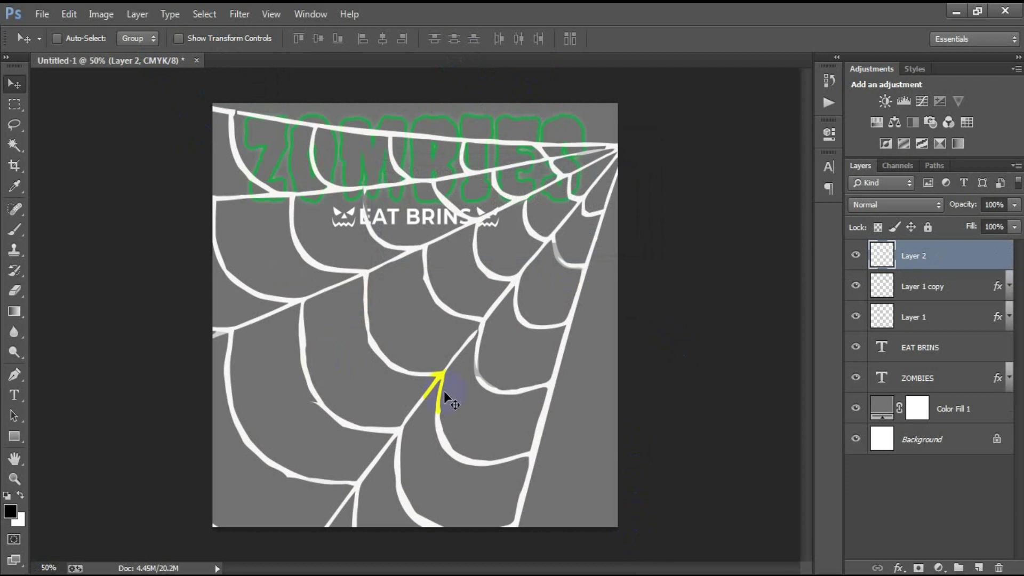
# Step: Scale the spider web down to about 9% and flip it horizontally
pyautogui.hotkey('ctrl', 't')
pyautogui.moveTo(474, 300); pyautogui.dragTo(475, 450)
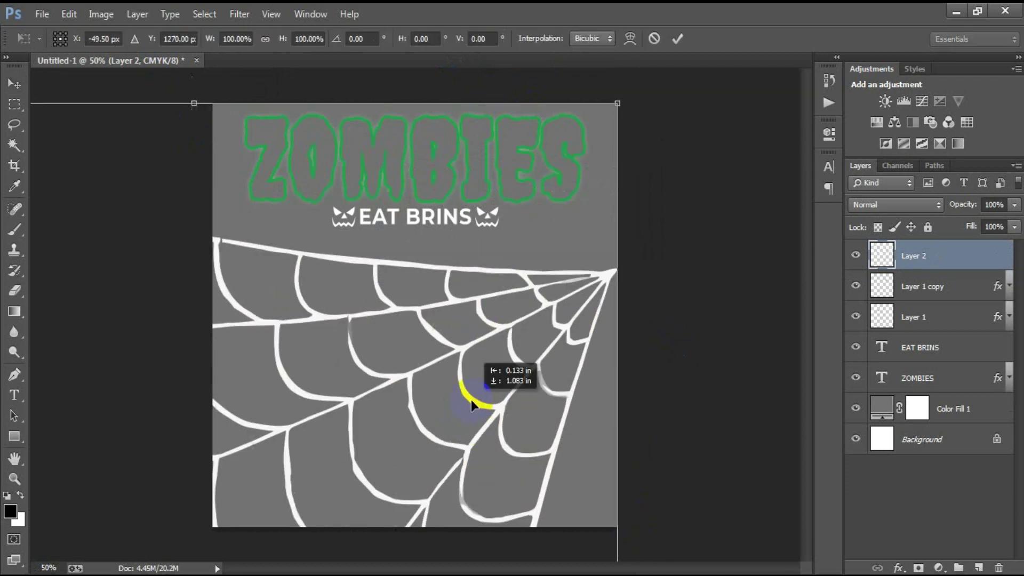
pyautogui.moveTo(606, 147); pyautogui.dragTo(451, 325)
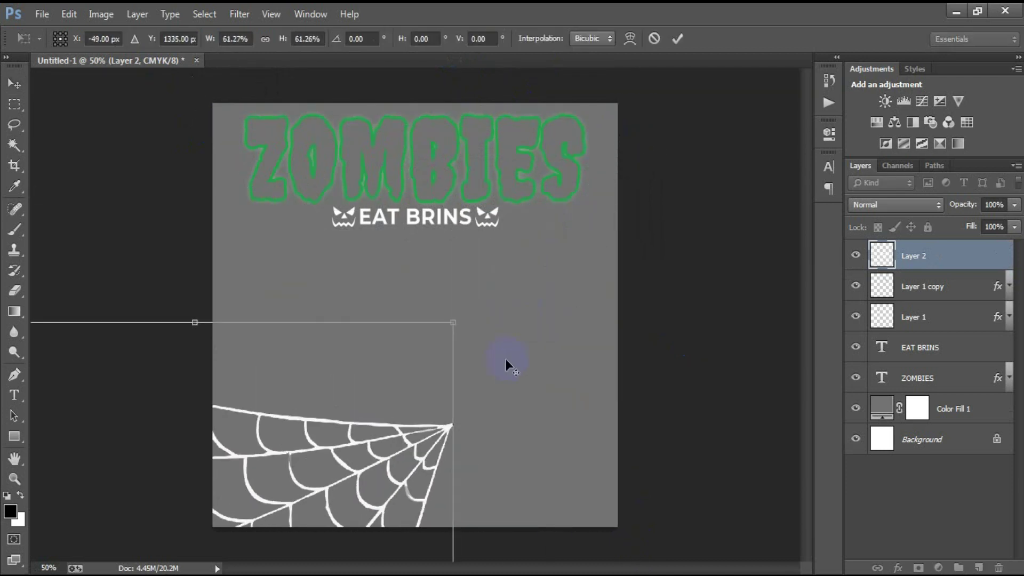
pyautogui.moveTo(393, 423); pyautogui.dragTo(485, 230)
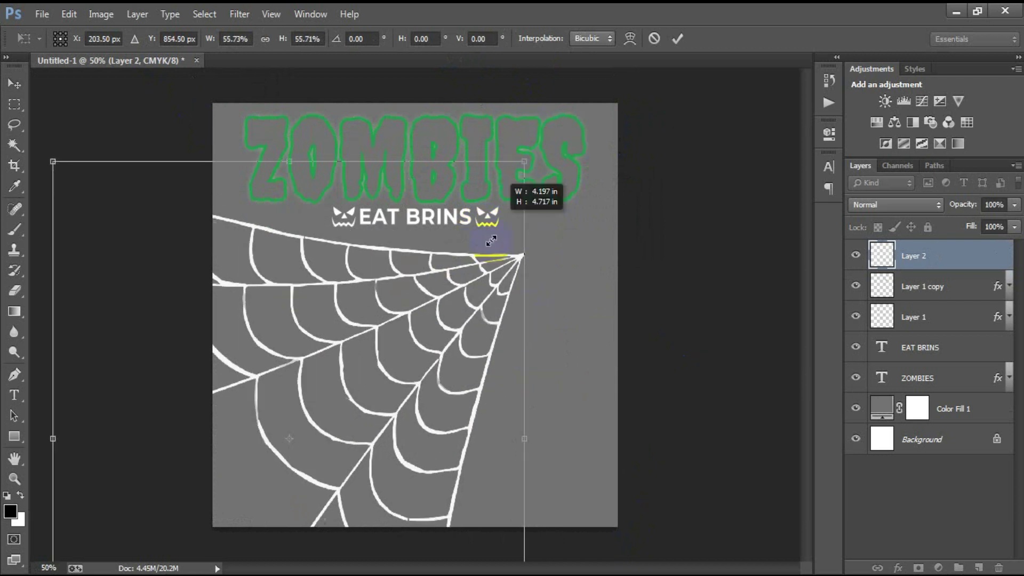
pyautogui.moveTo(543, 143); pyautogui.dragTo(393, 389)
pyautogui.rightClick(329, 408)
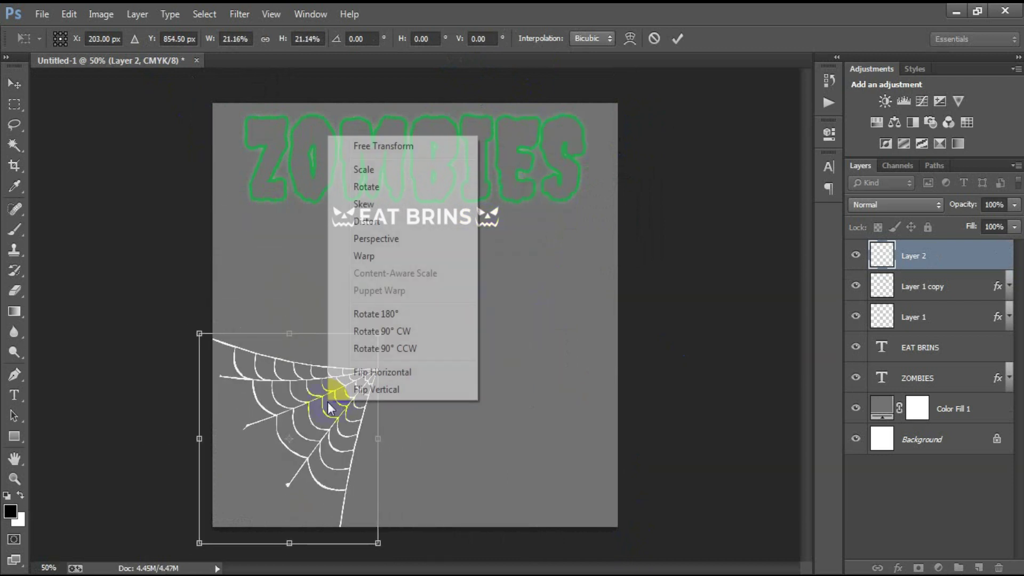
pyautogui.click(366, 372)
pyautogui.moveTo(378, 543); pyautogui.dragTo(327, 482)
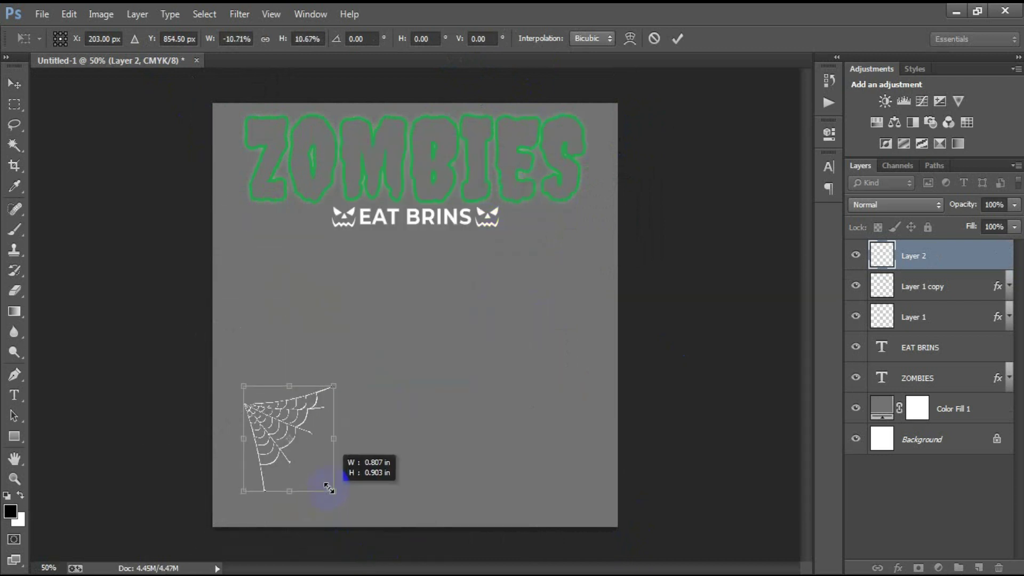
pyautogui.click(678, 38)
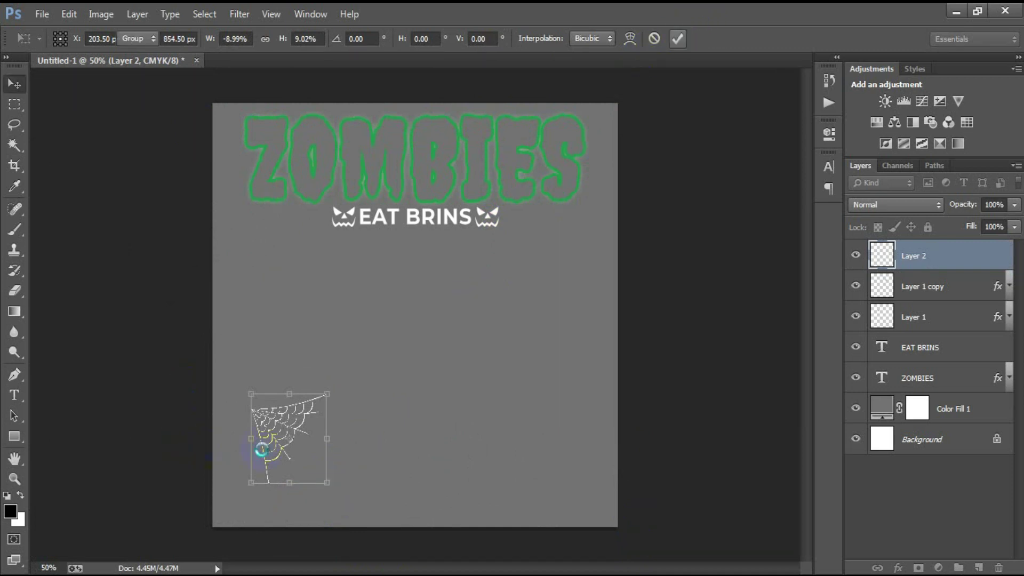
# Step: Place the web left of EAT BRINS, tilt it about 11°, and duplicate the layer
pyautogui.moveTo(282, 430); pyautogui.dragTo(277, 233)
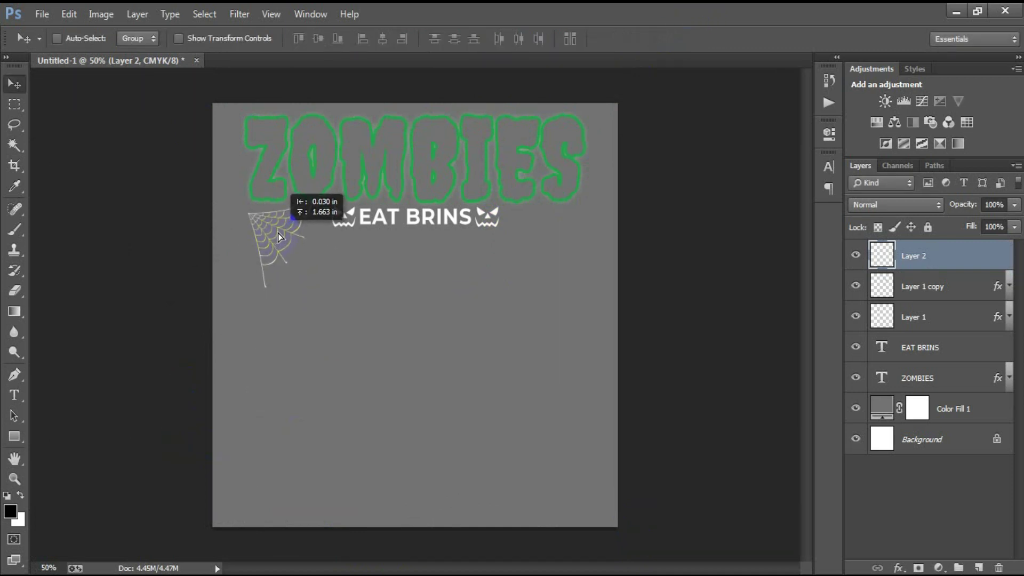
pyautogui.hotkey('ctrl', 't')
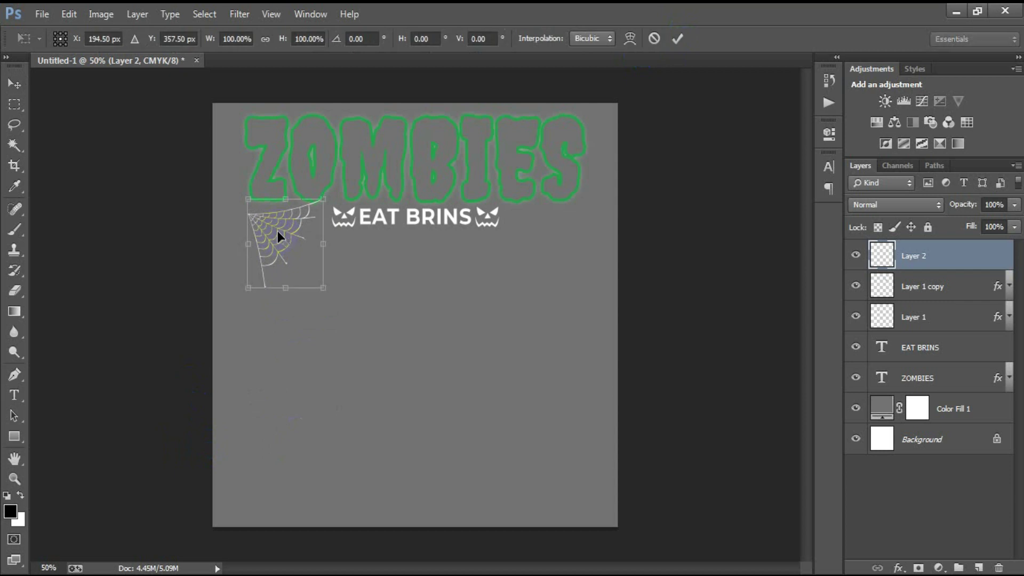
pyautogui.moveTo(389, 308); pyautogui.dragTo(379, 334)
pyautogui.moveTo(316, 296); pyautogui.dragTo(312, 292)
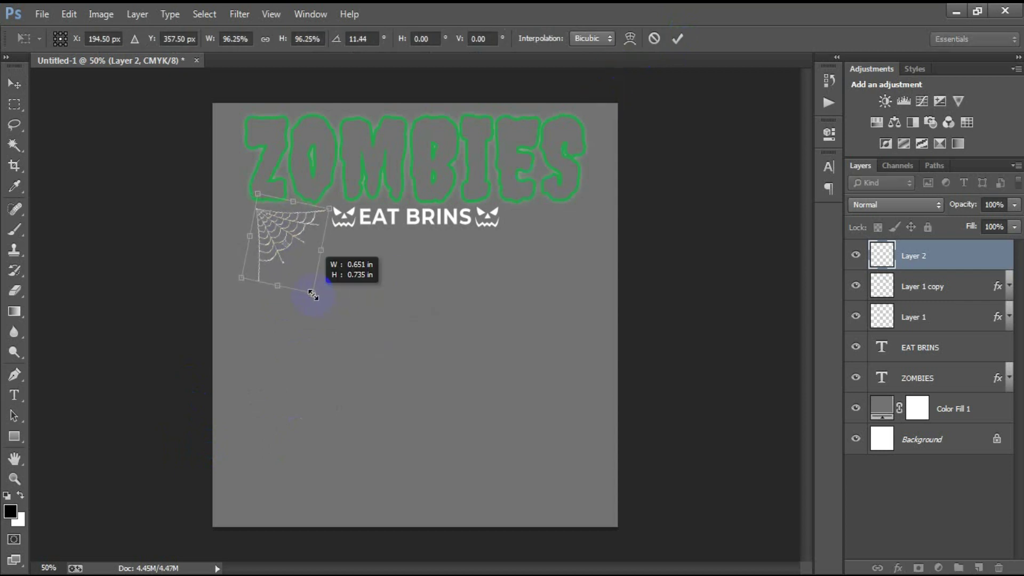
pyautogui.click(675, 40)
pyautogui.press('Up')
pyautogui.press('Up')
pyautogui.press('Up')
pyautogui.press('Up')
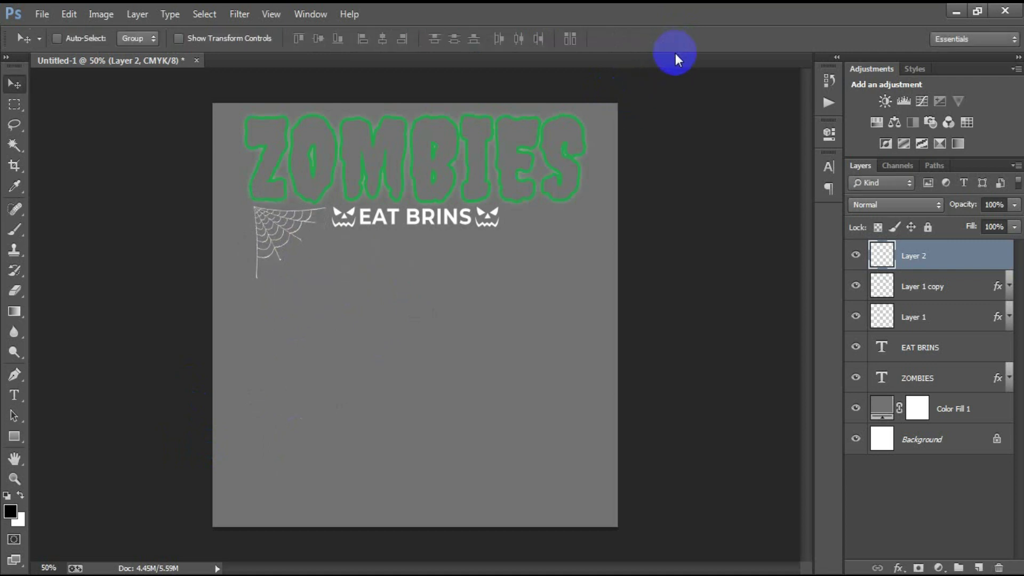
pyautogui.hotkey('ctrl', 'j')
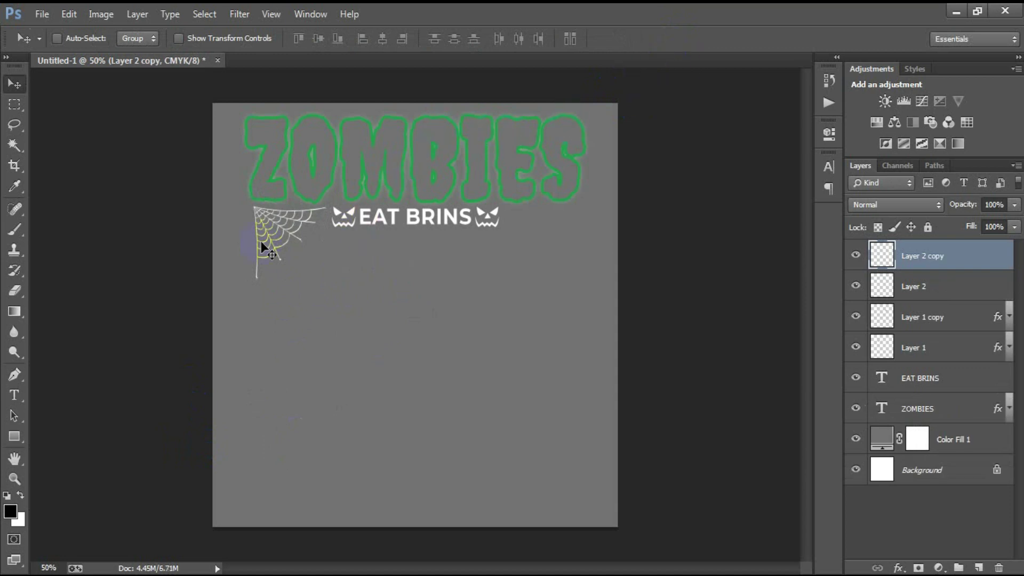
# Step: Move the copied spider web right of EAT BRINS and flip it horizontally
pyautogui.moveTo(261, 234); pyautogui.dragTo(531, 225)
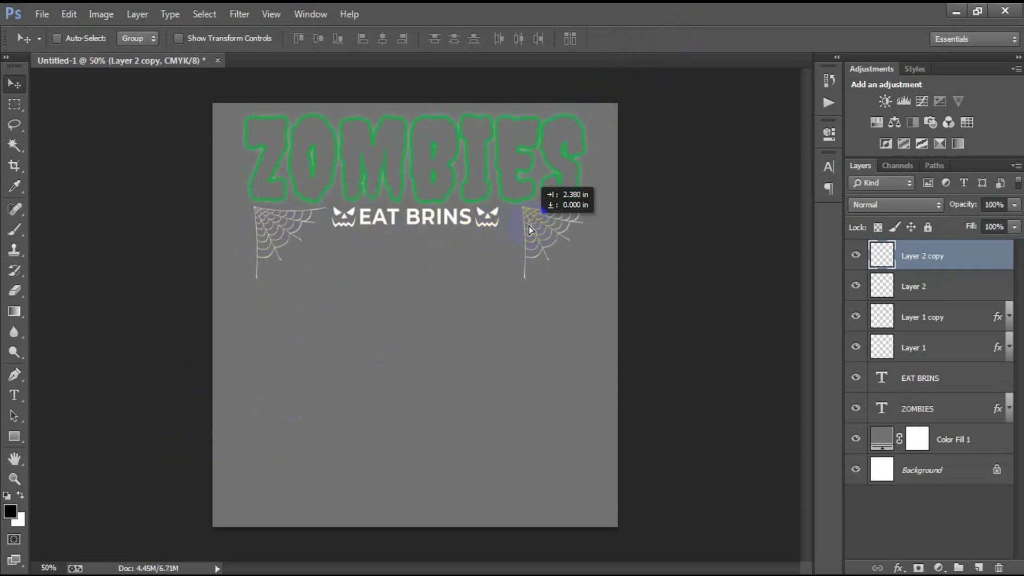
pyautogui.hotkey('ctrl', 't')
pyautogui.rightClick(530, 223)
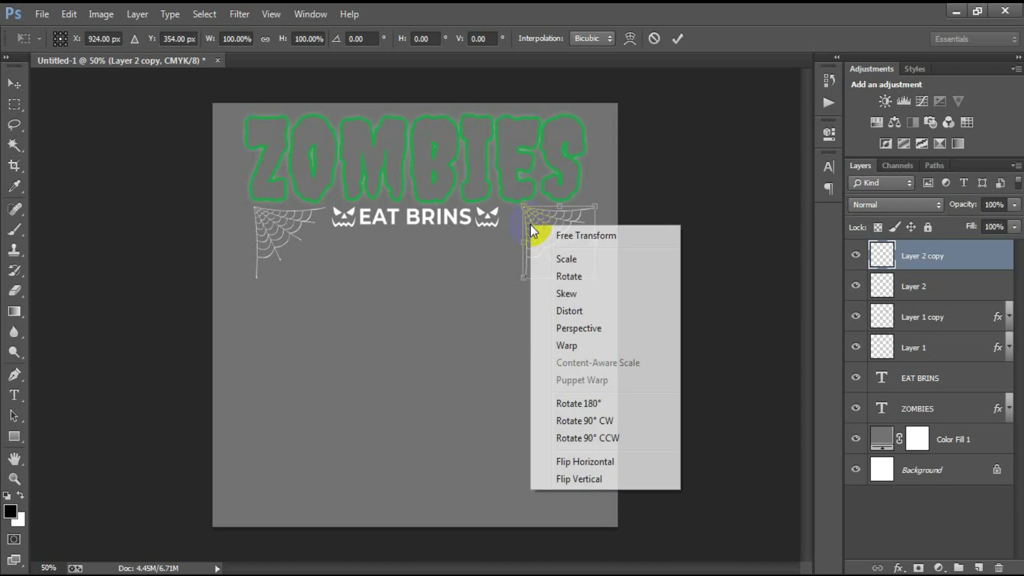
pyautogui.click(561, 463)
pyautogui.click(677, 38)
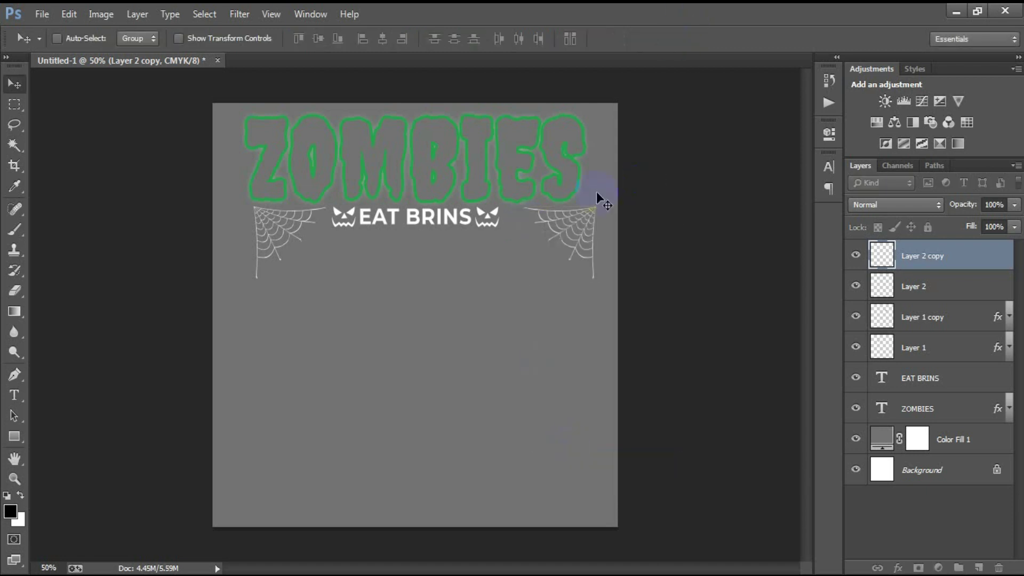
# Step: Nudge the mirrored web slightly left and down, then add a new empty layer
pyautogui.moveTo(563, 241)
pyautogui.mouseDown()
pyautogui.moveTo(549, 248)
pyautogui.moveTo(579, 260)
pyautogui.mouseUp()
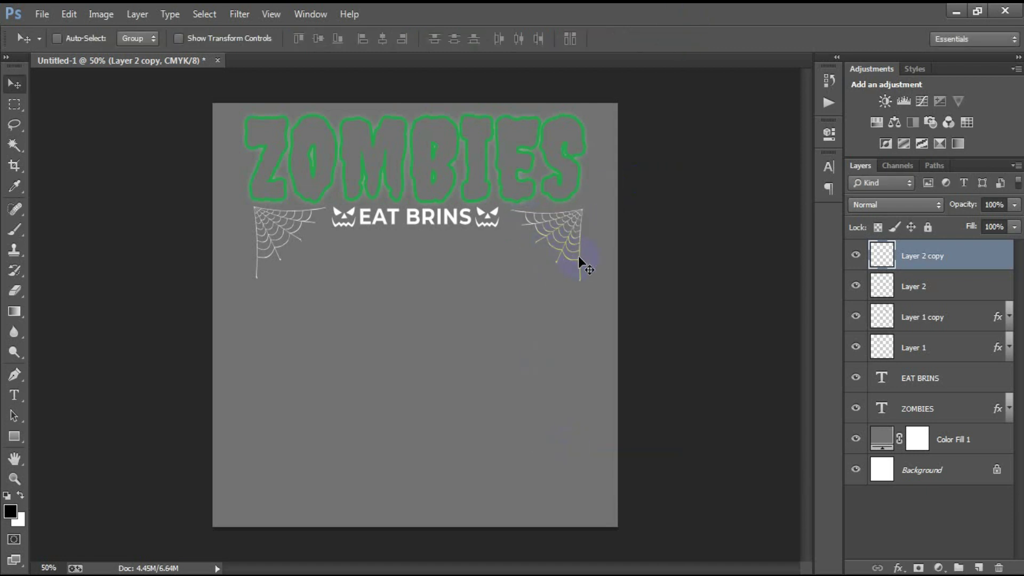
pyautogui.press('Left')
pyautogui.press('Left')
pyautogui.press('Left')
pyautogui.press('Left')
pyautogui.press('Left')
pyautogui.press('Left')
pyautogui.press('Down')
pyautogui.press('Down')
pyautogui.press('Down')
pyautogui.press('Down')
pyautogui.press('Down')
pyautogui.press('Down')
pyautogui.press('Left')
pyautogui.press('Left')
pyautogui.press('Left')
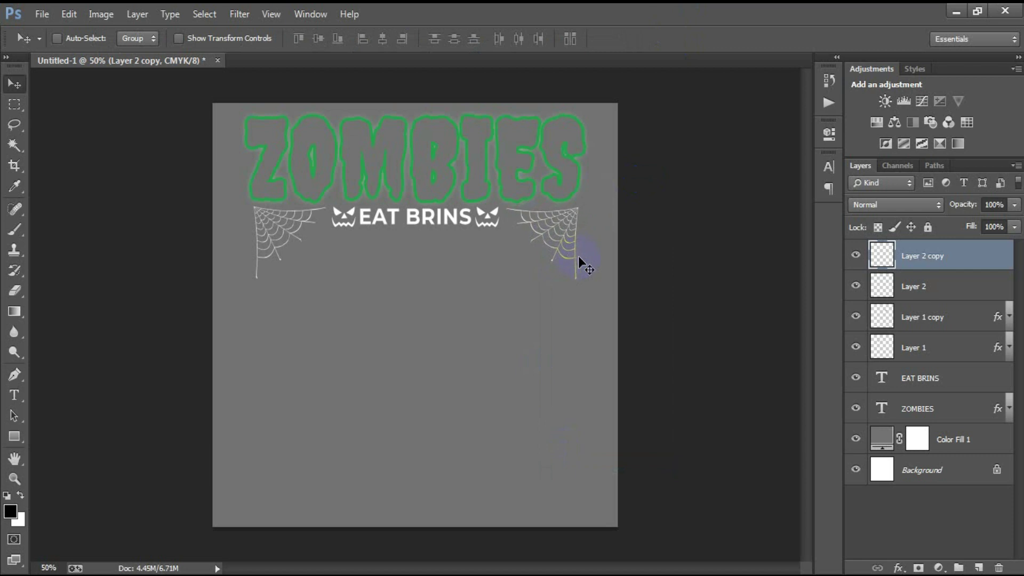
pyautogui.press('Left')
pyautogui.press('Left')
pyautogui.press('Left')
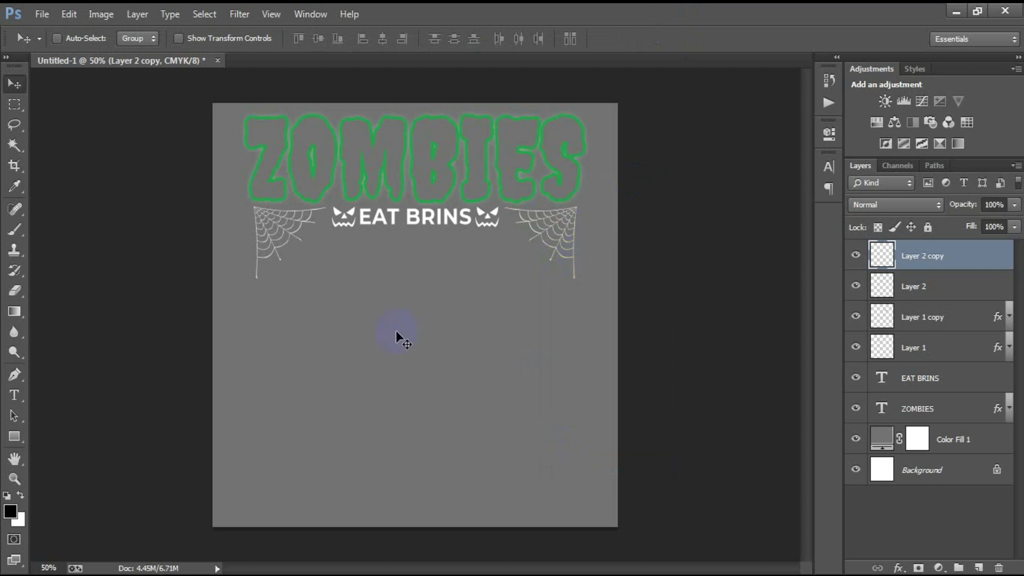
pyautogui.click(979, 568)
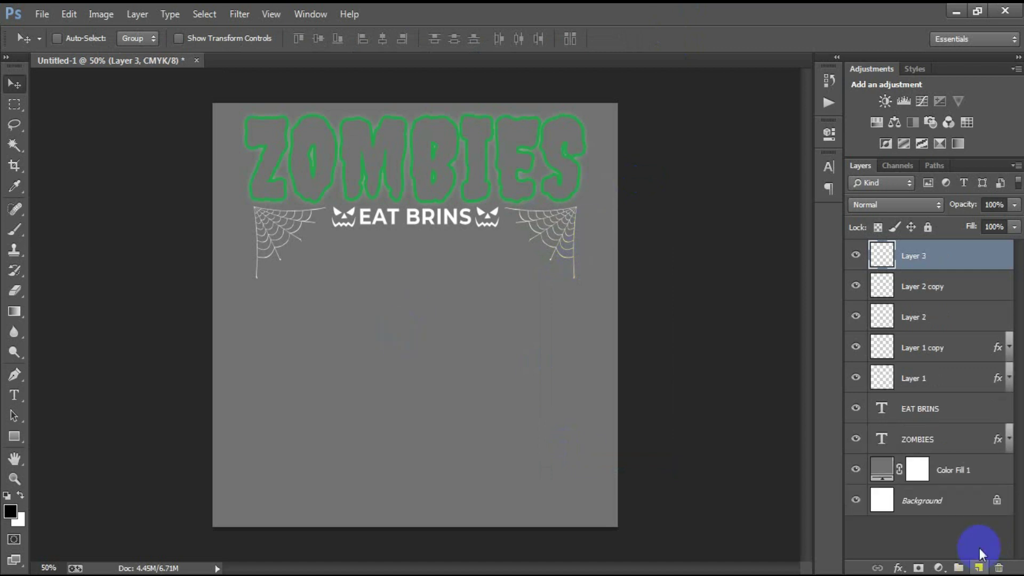
pyautogui.click(14, 396)
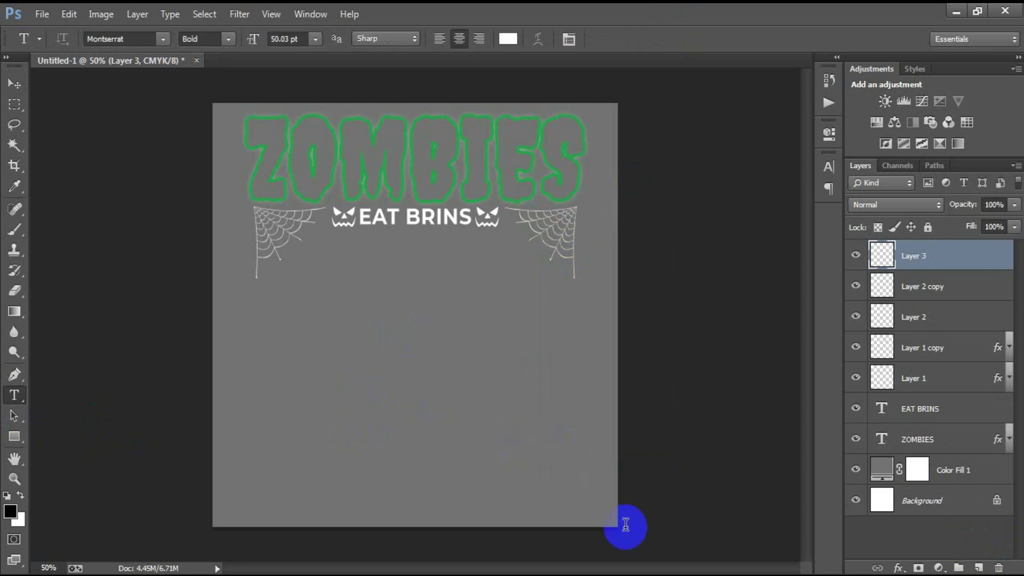
pyautogui.write('SO YOU ARE')
# Step: Add a new text layer reading SAFE NOW above the SO YOU ARE line
pyautogui.click(922, 262)
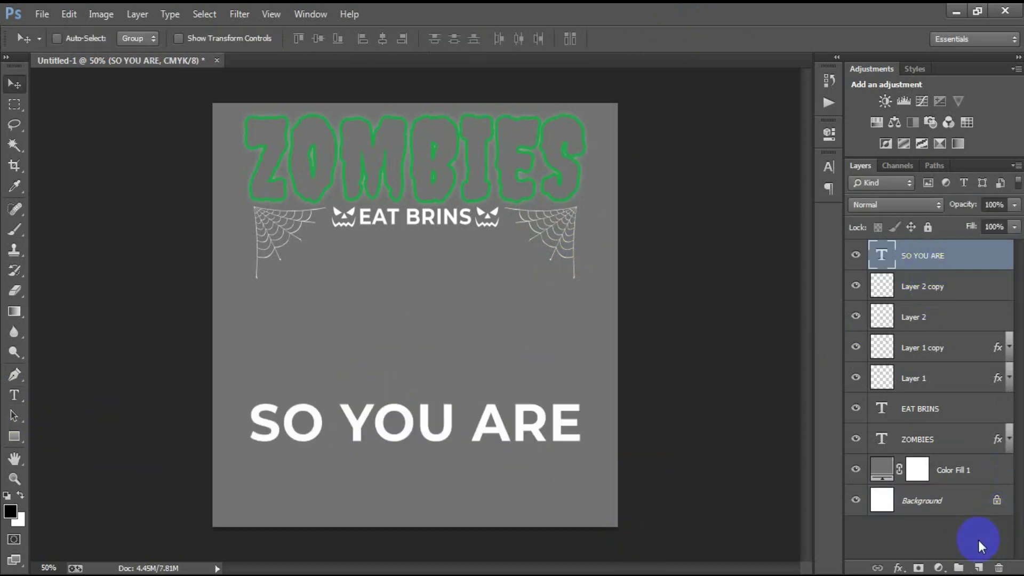
pyautogui.click(979, 568)
pyautogui.click(14, 395)
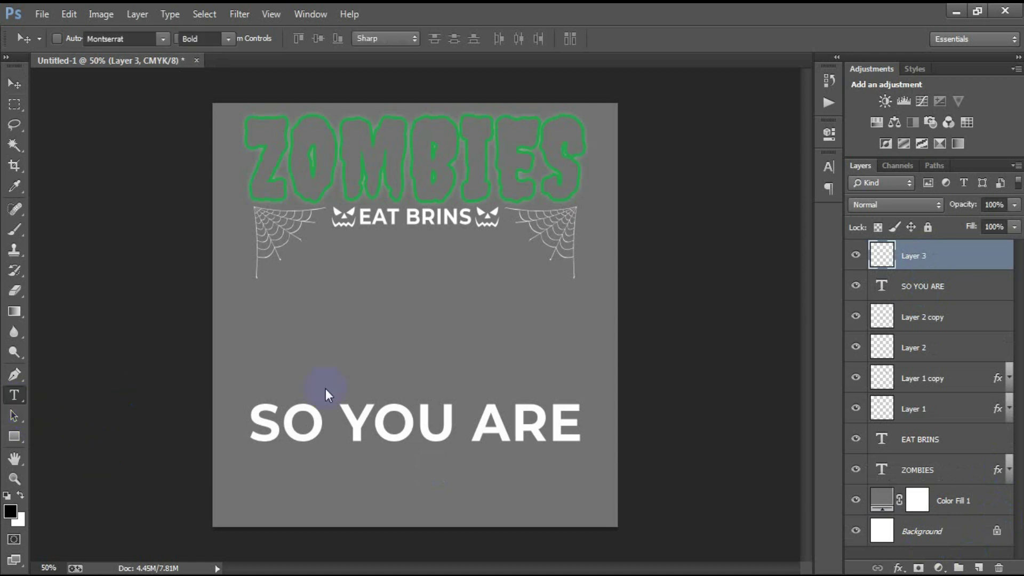
pyautogui.click(518, 348)
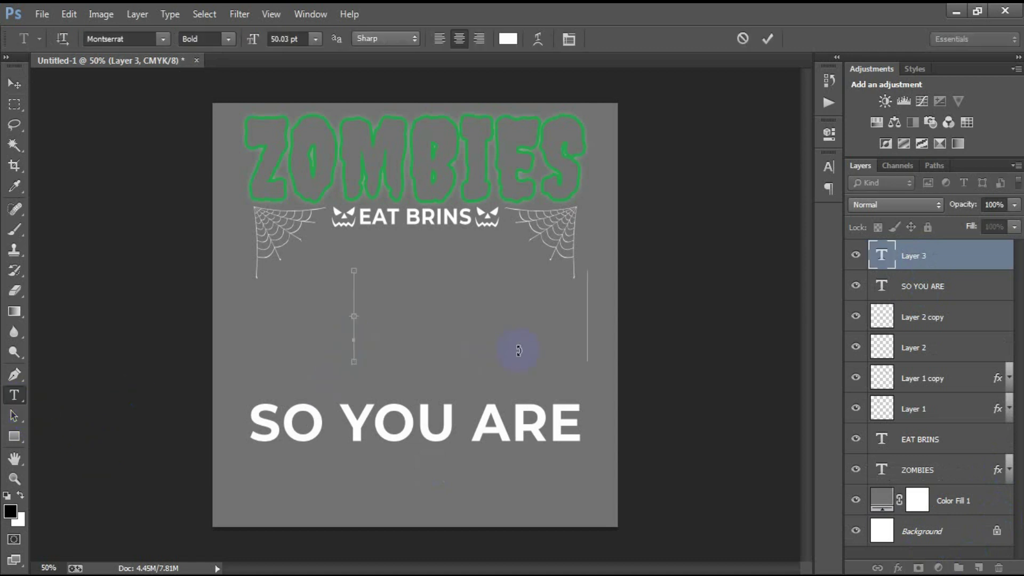
pyautogui.write('SAFE NOW')
pyautogui.click(25, 88)
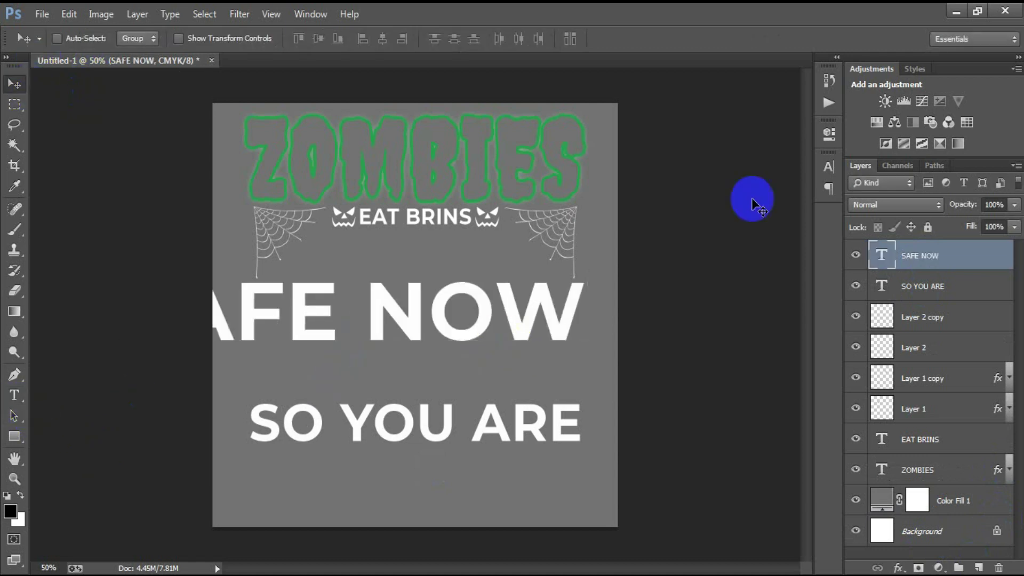
pyautogui.click(829, 166)
pyautogui.click(698, 176)
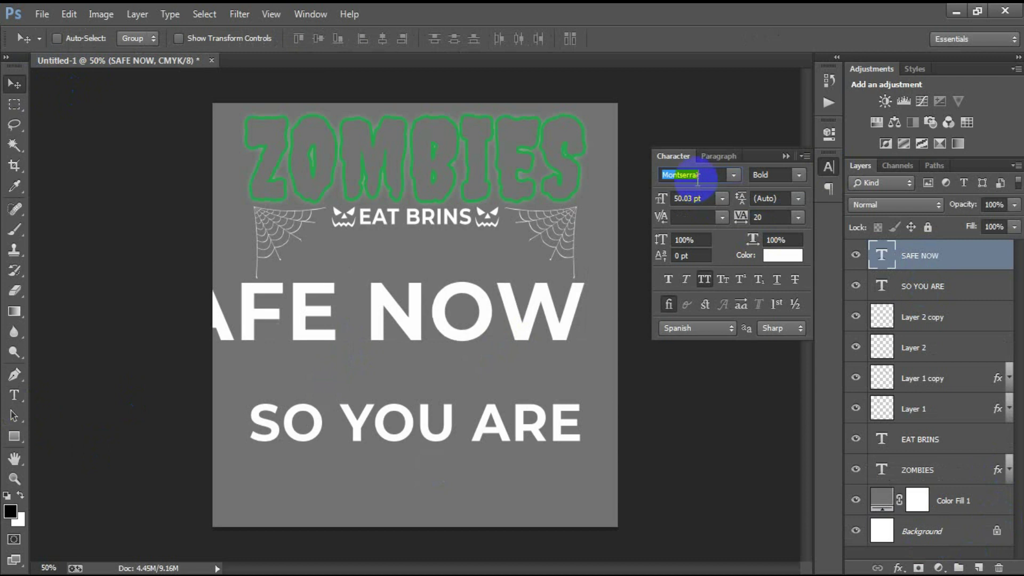
# Step: Set SAFE NOW to the Melted Monster font and move it below SO YOU ARE
pyautogui.write('l')
pyautogui.press('Return')
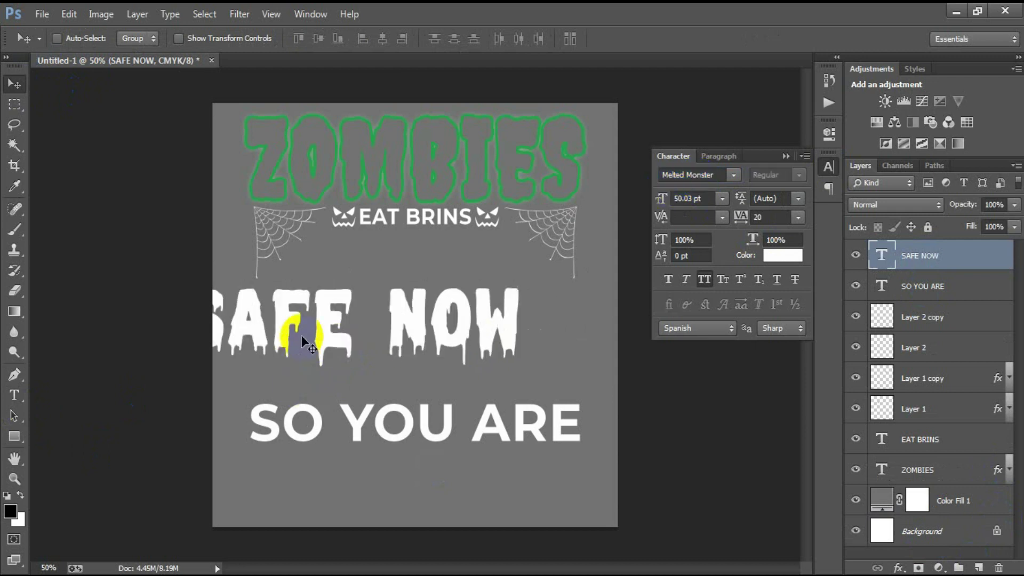
pyautogui.moveTo(301, 335); pyautogui.dragTo(371, 506)
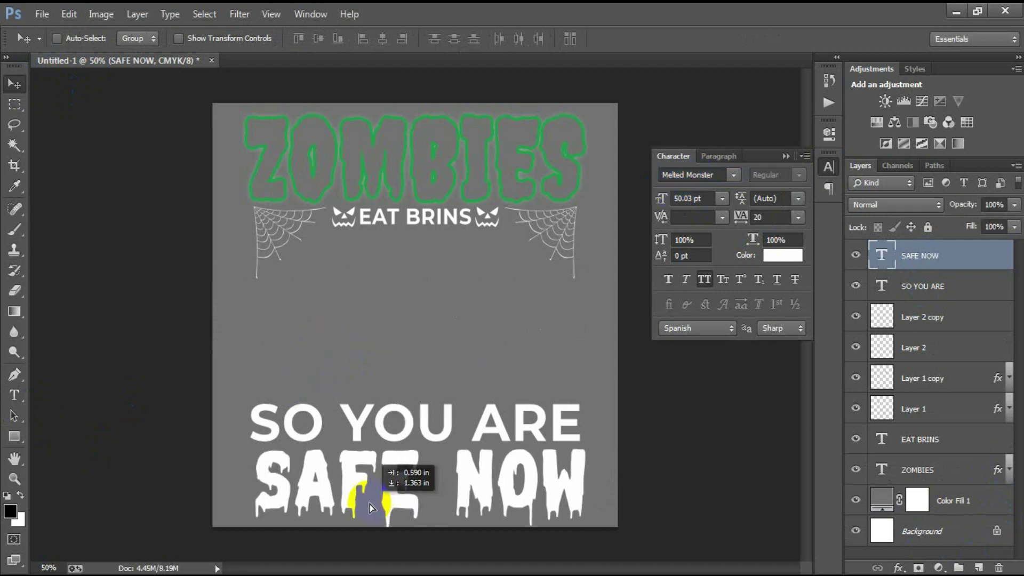
pyautogui.moveTo(371, 506); pyautogui.dragTo(376, 511)
# Step: Enlarge SAFE NOW to about 102.49% and centre it horizontally with SO YOU ARE
pyautogui.hotkey('ctrl', 't')
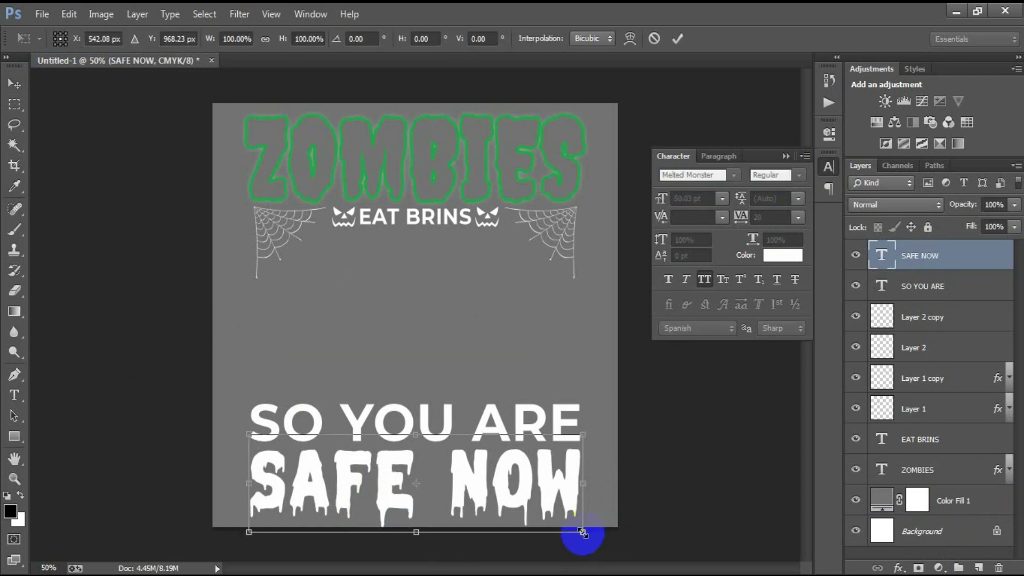
pyautogui.moveTo(584, 532); pyautogui.dragTo(589, 534)
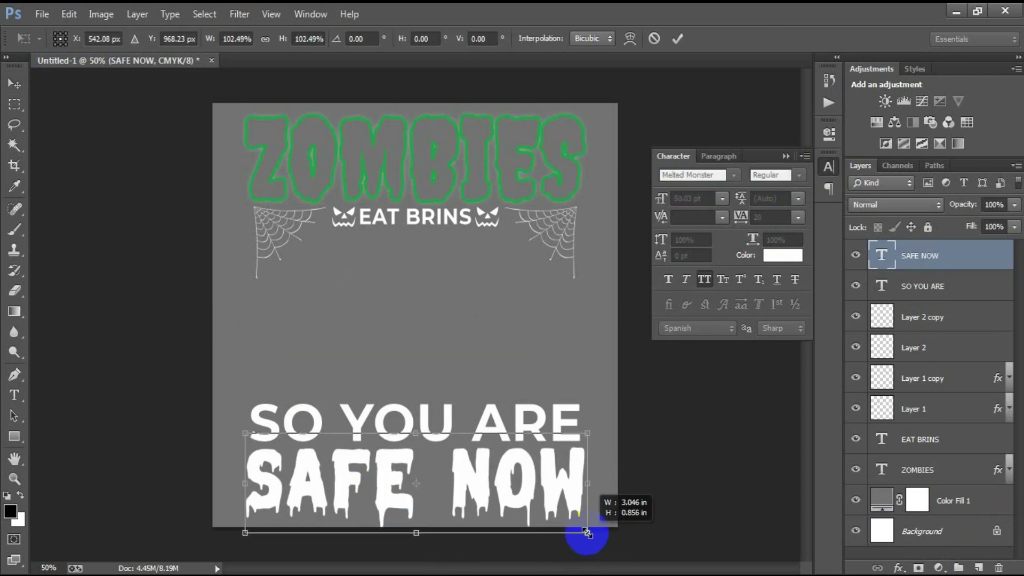
pyautogui.click(677, 38)
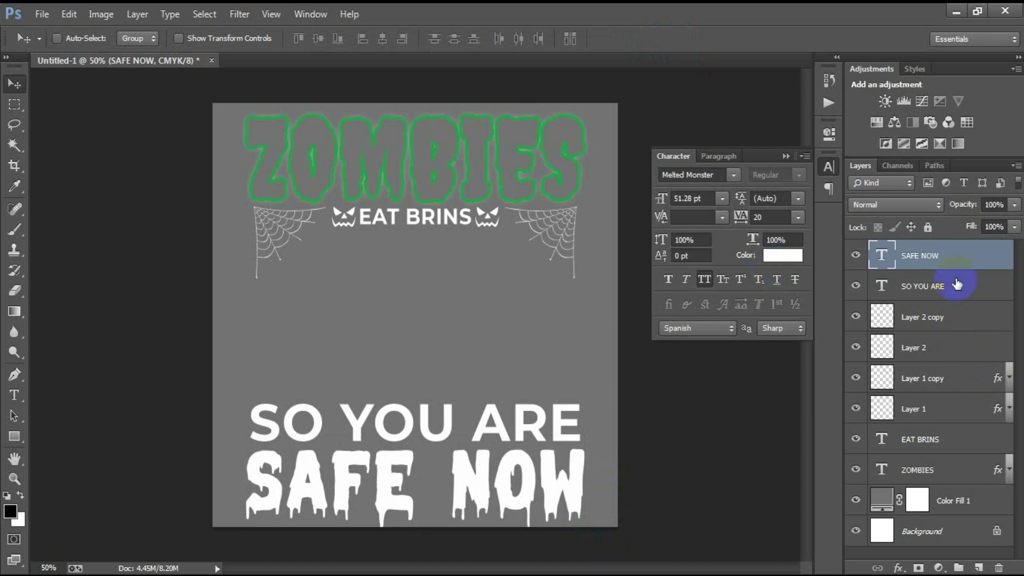
pyautogui.keyDown('shift'); pyautogui.click(949, 285); pyautogui.keyUp('shift')
pyautogui.click(382, 43)
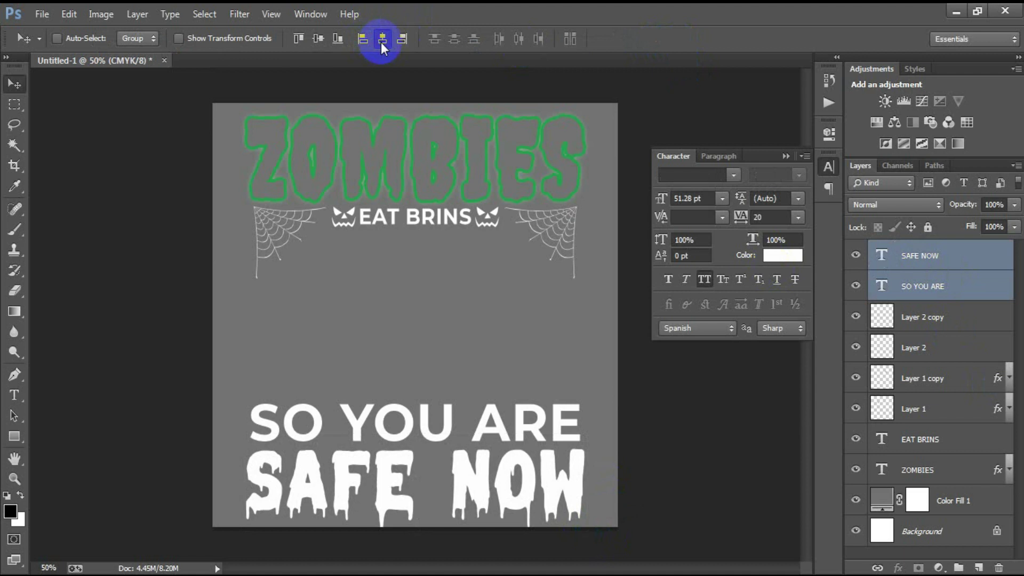
# Step: Change the SAFE NOW text colour to hex 27A54E
pyautogui.click(911, 265)
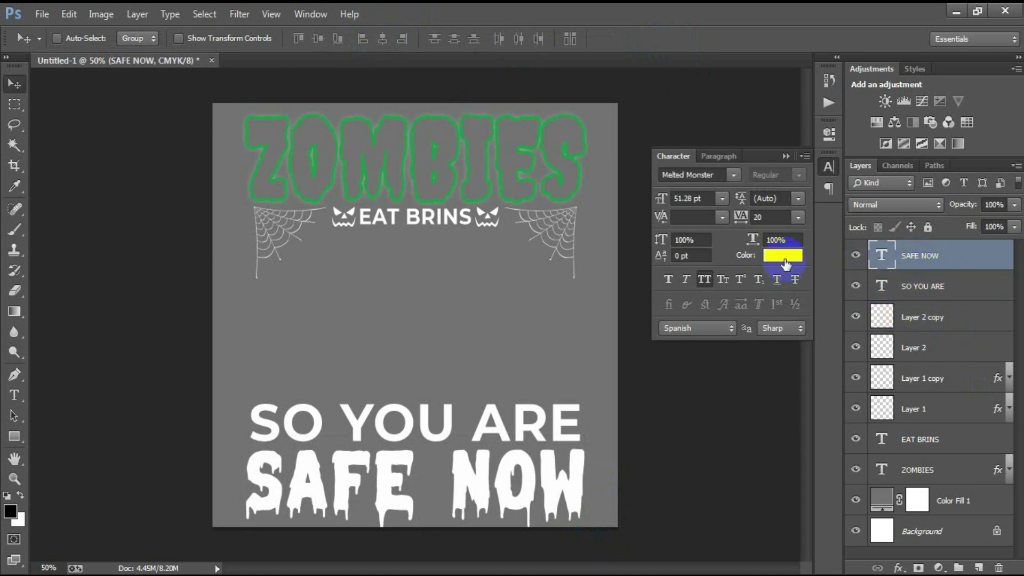
pyautogui.click(785, 261)
pyautogui.moveTo(812, 450); pyautogui.dragTo(776, 459)
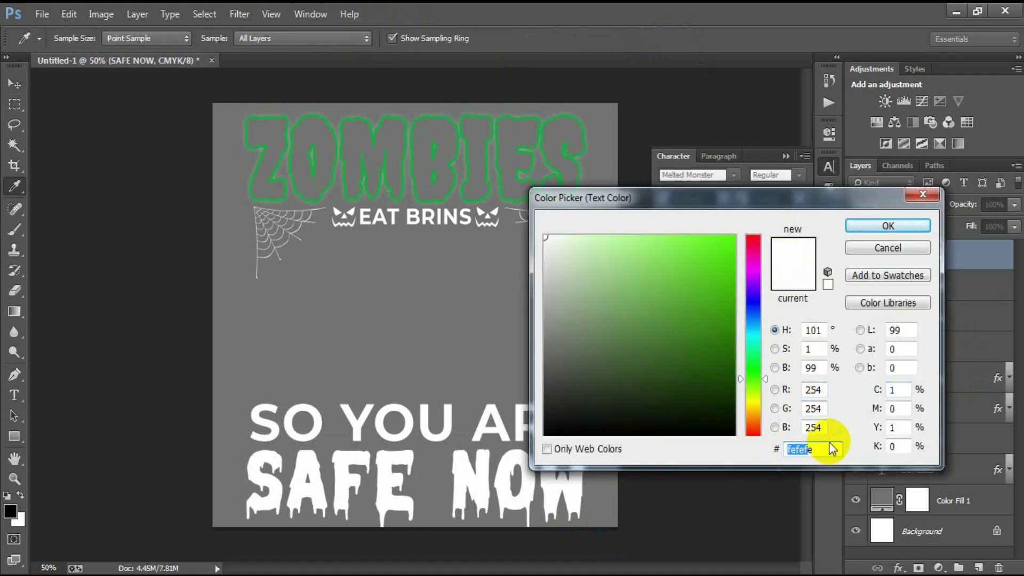
pyautogui.write('27A5')
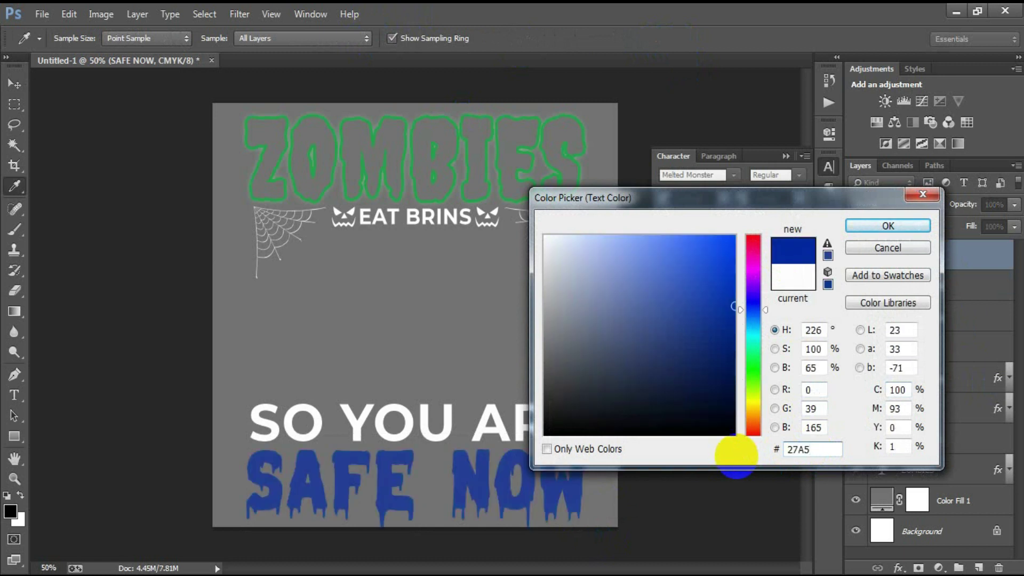
pyautogui.write('4E')
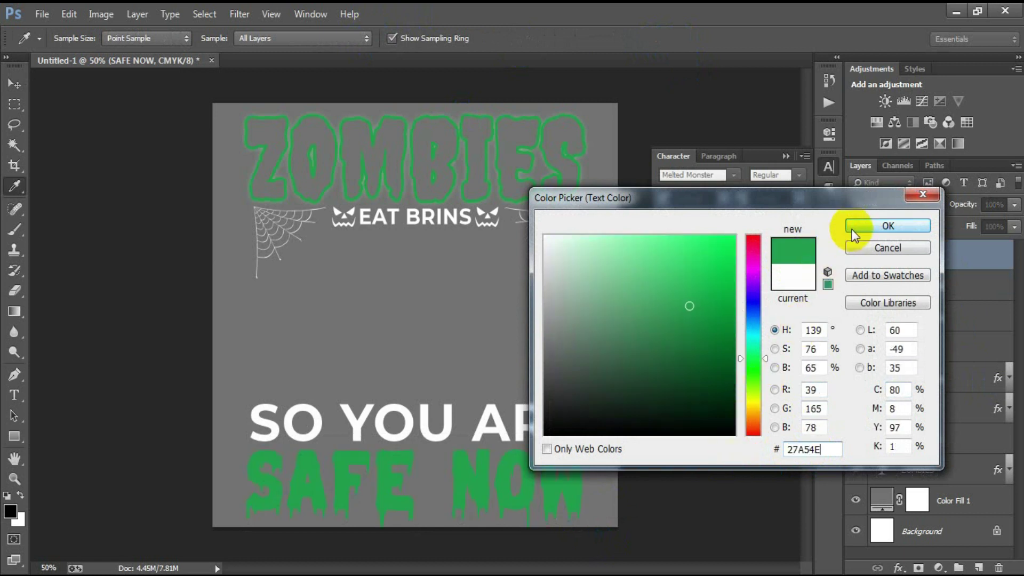
pyautogui.click(853, 228)
# Step: Select both cobweb layers, Layer 2 and Layer 2 copy, together
pyautogui.click(785, 155)
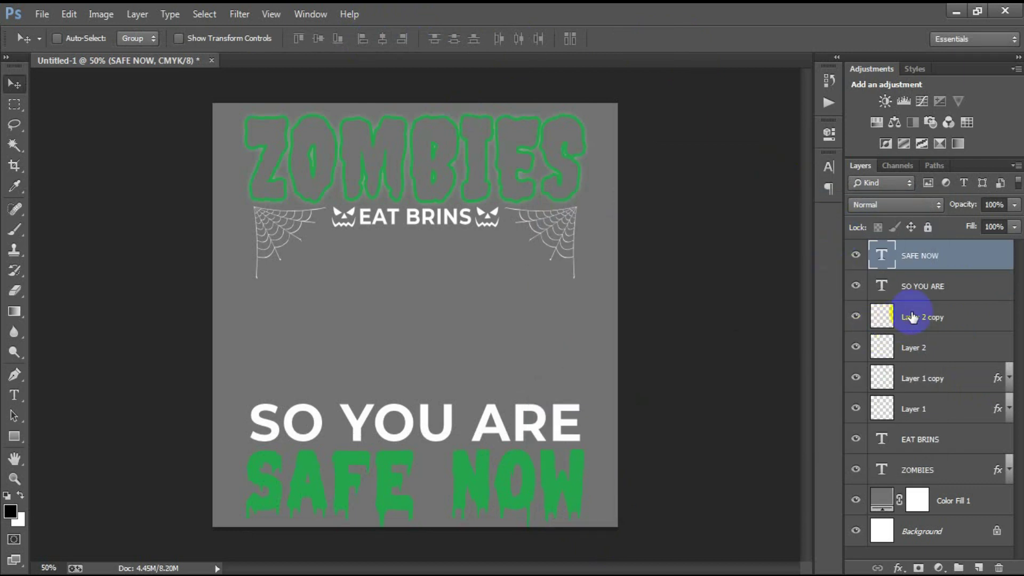
pyautogui.click(889, 317)
pyautogui.keyDown('shift'); pyautogui.click(916, 357); pyautogui.keyUp('shift')
pyautogui.click(856, 347)
# Step: Copy both cobwebs downward, flip them vertically, and nudge them up above SO YOU ARE
pyautogui.click(856, 316)
pyautogui.click(856, 317)
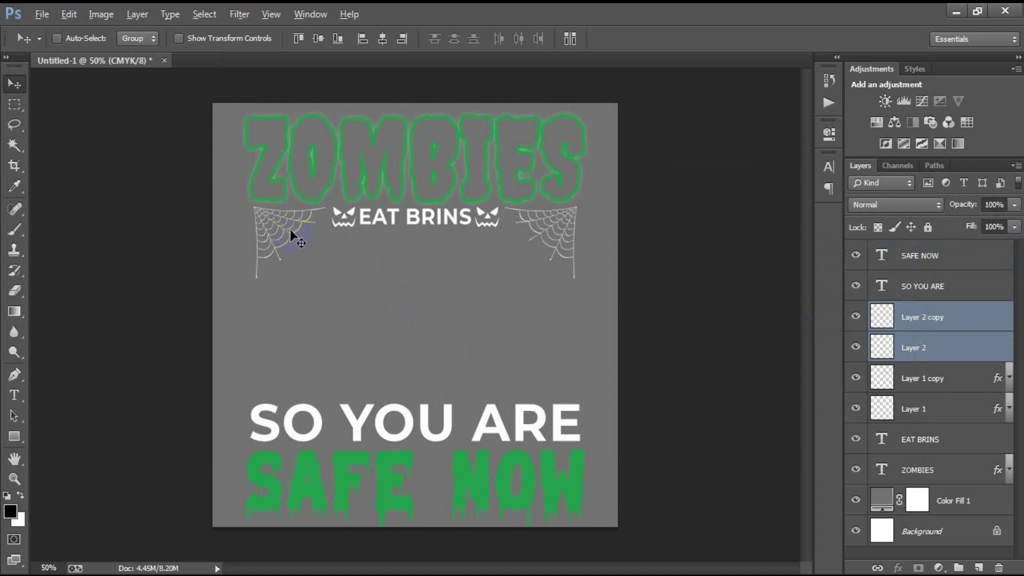
pyautogui.moveTo(290, 229); pyautogui.dragTo(290, 353)
pyautogui.hotkey('ctrl', 't')
pyautogui.rightClick(290, 353)
pyautogui.click(337, 345)
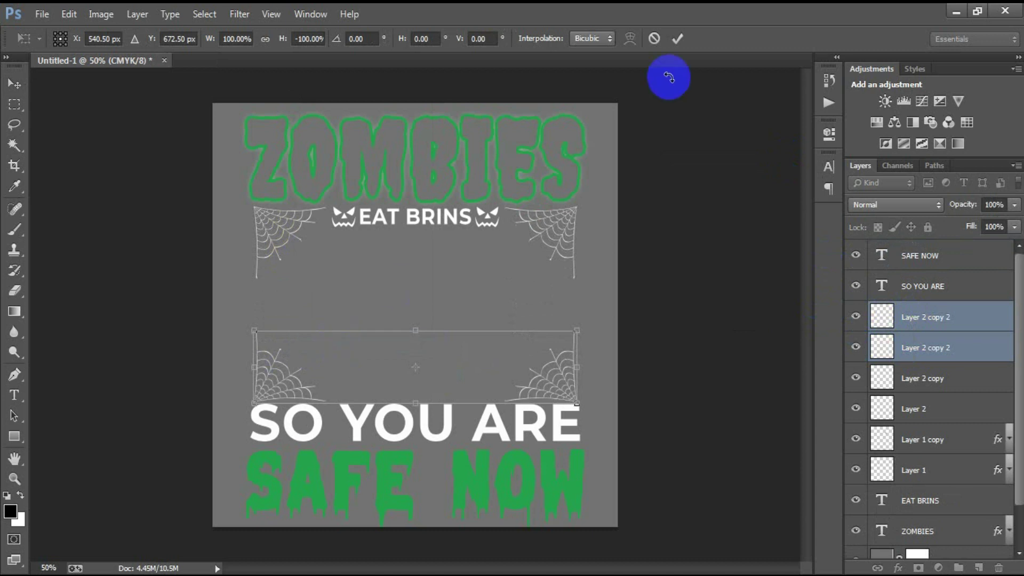
pyautogui.click(677, 39)
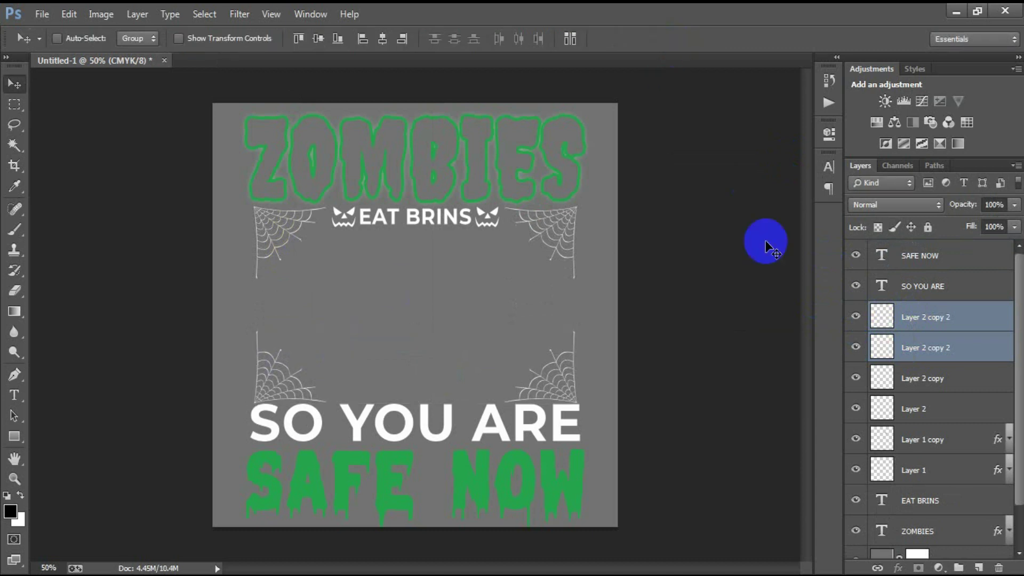
pyautogui.press('Up')
pyautogui.press('Up')
pyautogui.press('Up')
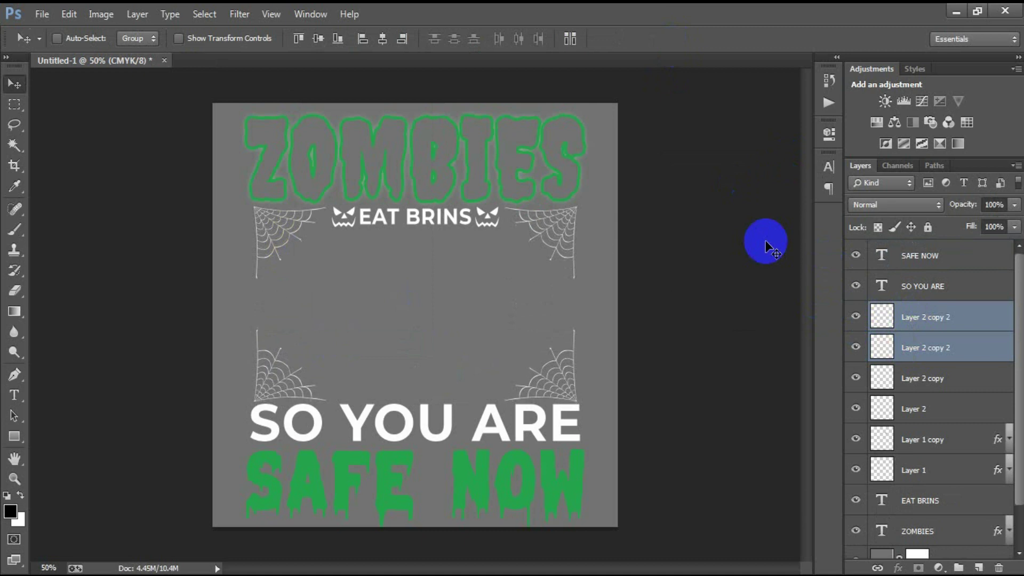
pyautogui.click(925, 256)
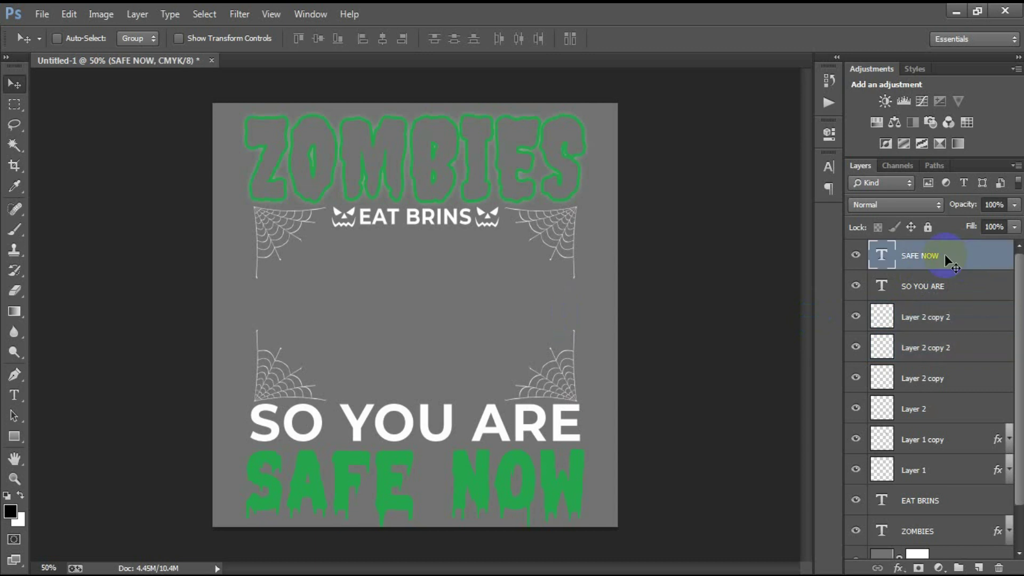
# Step: Place the zombie hand PSD as linked, scaled to 20.40%, between EAT BRINS and SO YOU ARE
pyautogui.click(43, 14)
pyautogui.click(72, 254)
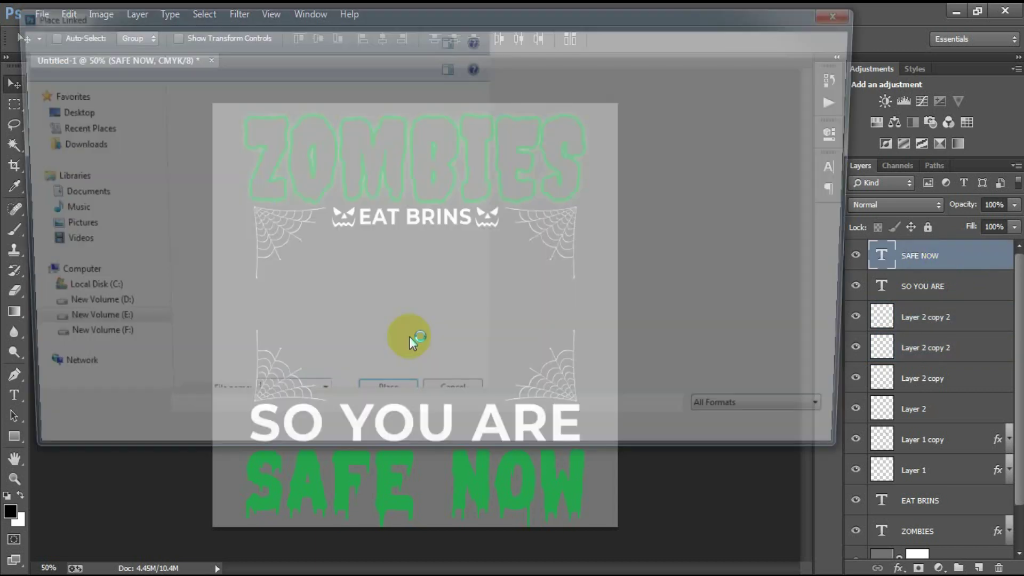
pyautogui.click(202, 250)
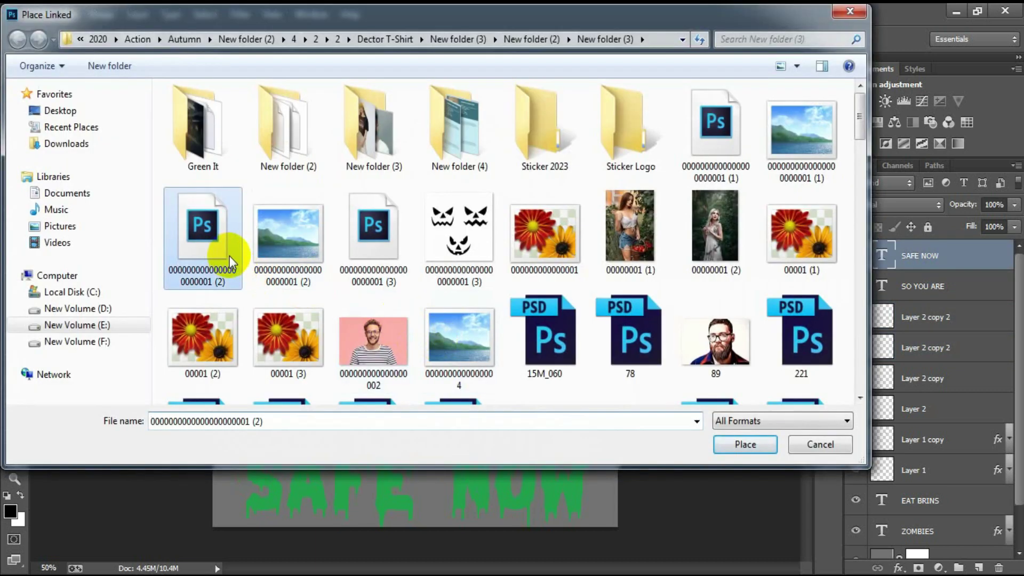
pyautogui.click(768, 443)
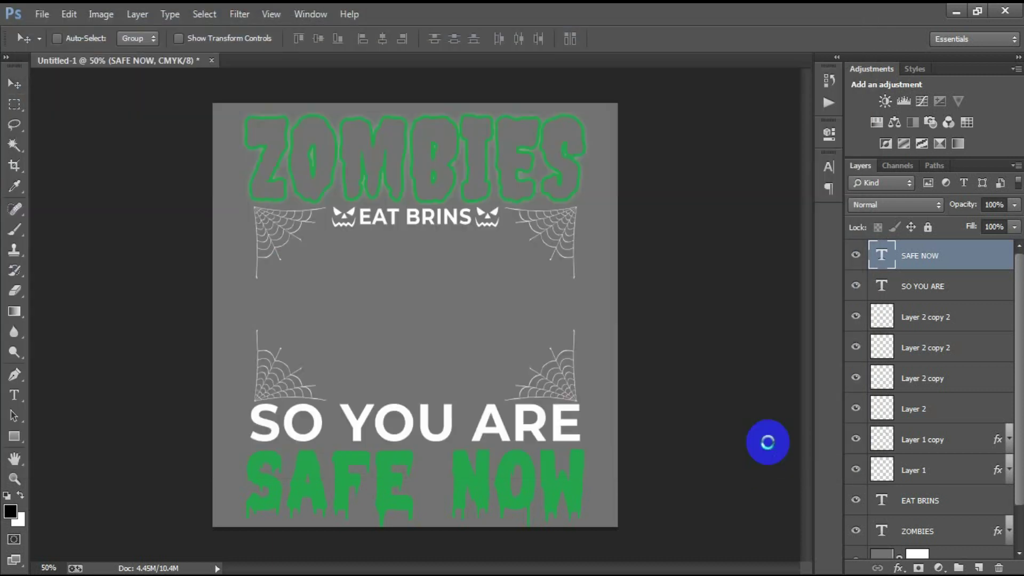
pyautogui.moveTo(617, 527); pyautogui.dragTo(551, 382)
pyautogui.moveTo(496, 345); pyautogui.dragTo(483, 374)
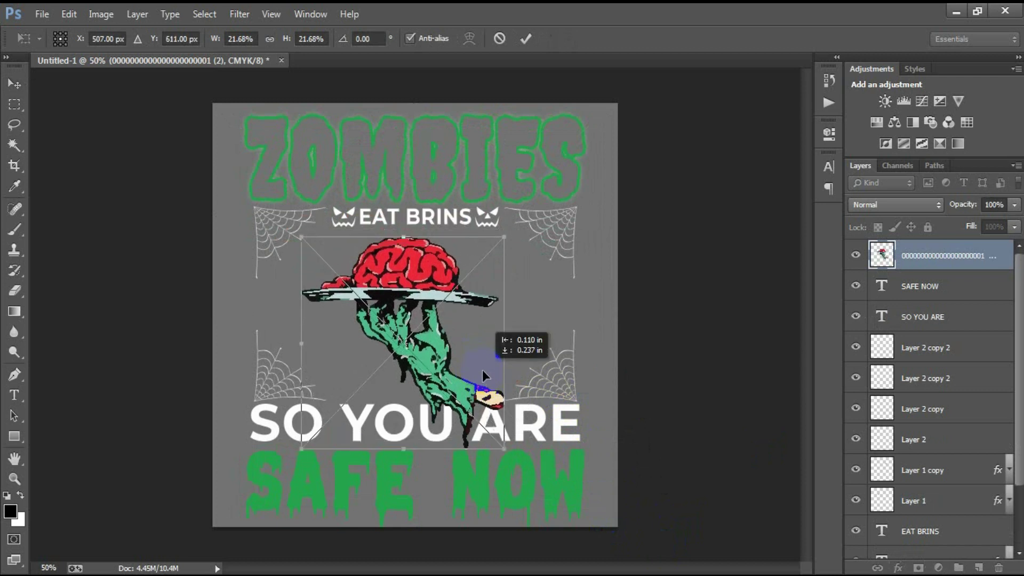
pyautogui.moveTo(505, 448); pyautogui.dragTo(498, 444)
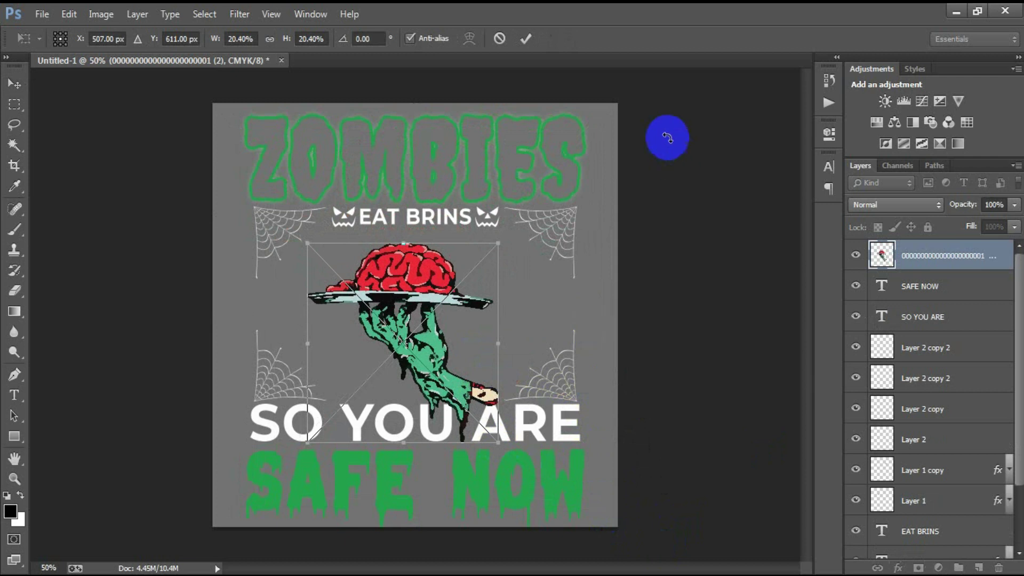
pyautogui.click(526, 38)
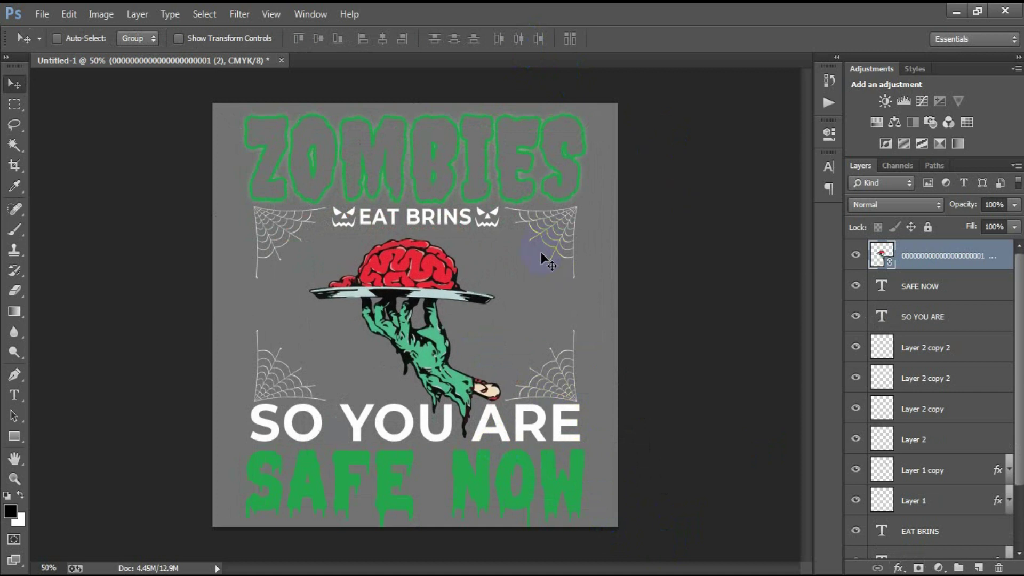
pyautogui.scroll(-2, 907, 342)
# Step: Group layers down to ZOMBIES as Group 1, turn Color Fill 1 black, then hide Color Fill 1 and Background
pyautogui.keyDown('shift'); pyautogui.click(925, 500); pyautogui.keyUp('shift')
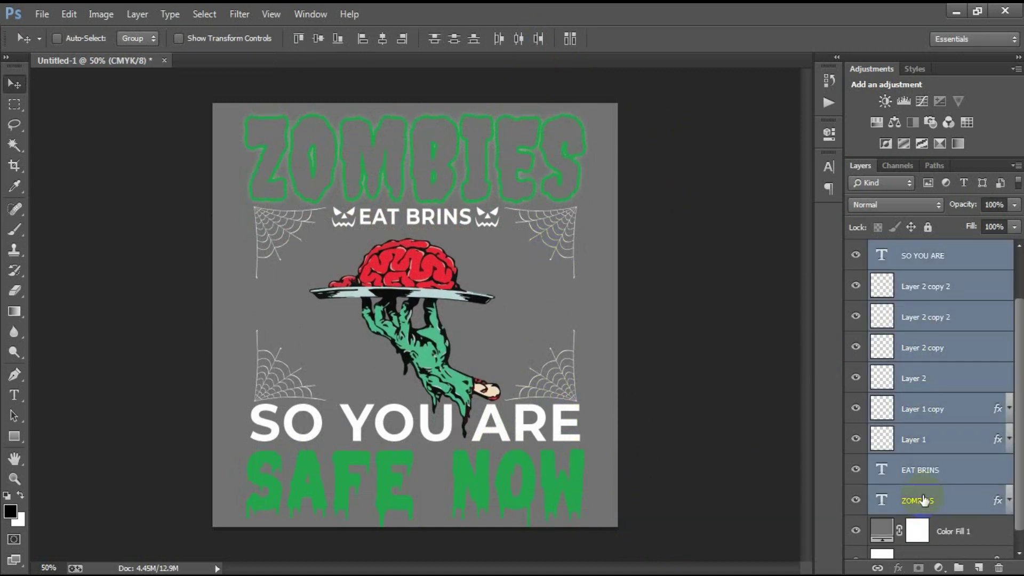
pyautogui.hotkey('ctrl', 'g')
pyautogui.doubleClick(890, 273)
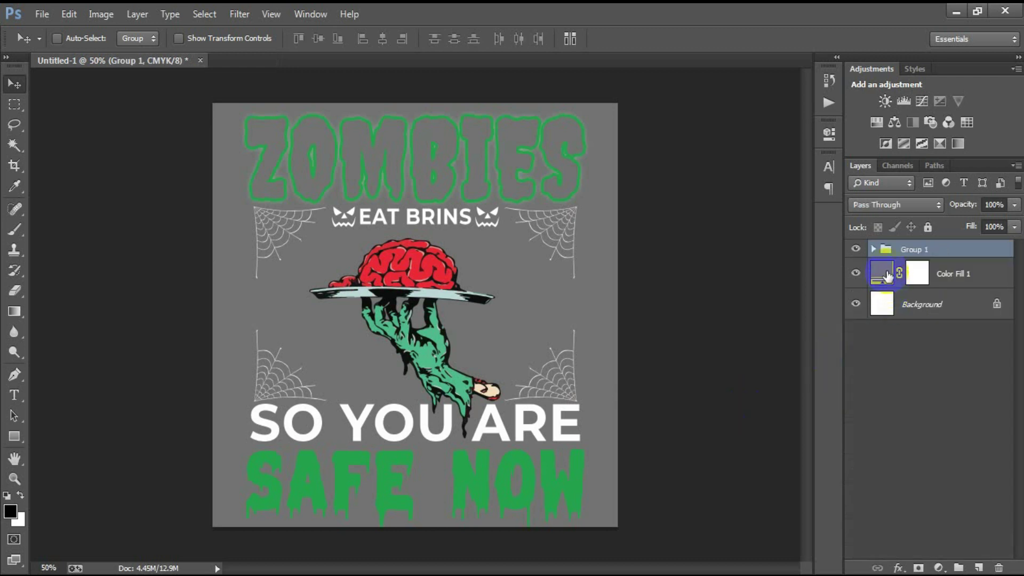
pyautogui.moveTo(571, 413); pyautogui.dragTo(542, 461)
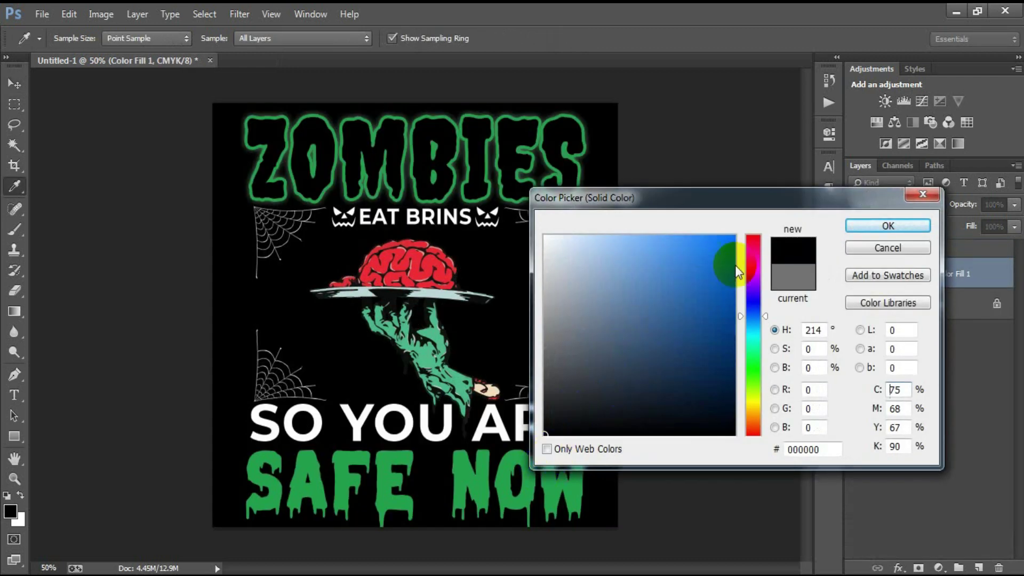
pyautogui.click(861, 226)
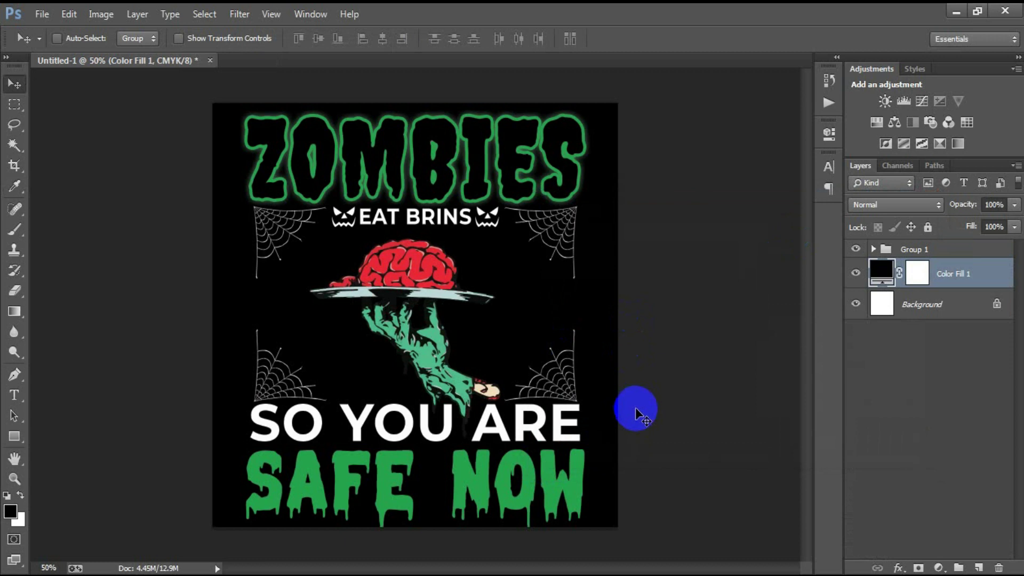
pyautogui.click(856, 304)
pyautogui.click(855, 273)
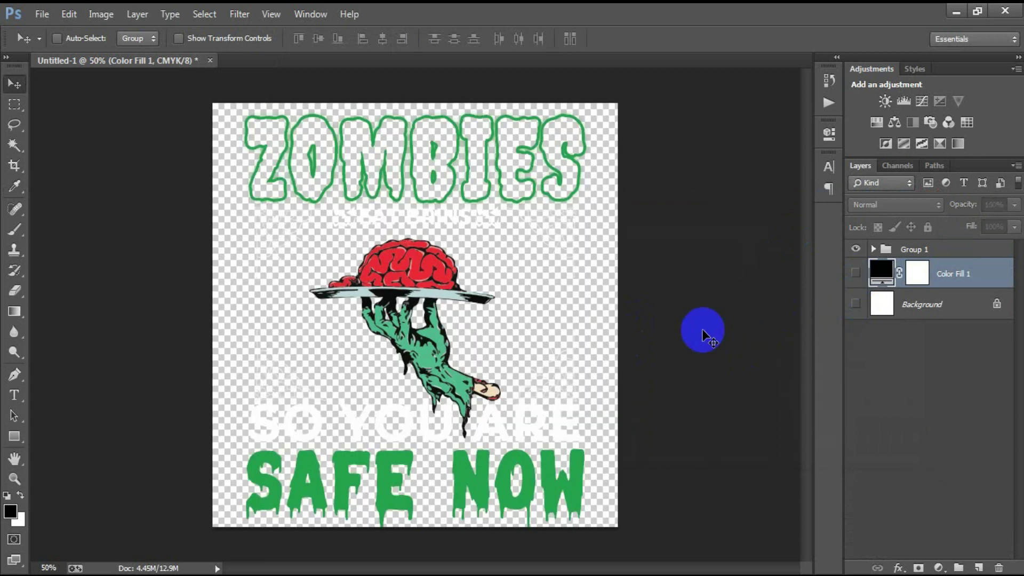
# Step: Save for Web as a transparent PNG-24 named 26 on the Desktop
pyautogui.hotkey('ctrl', 'alt', 'shift', 's')
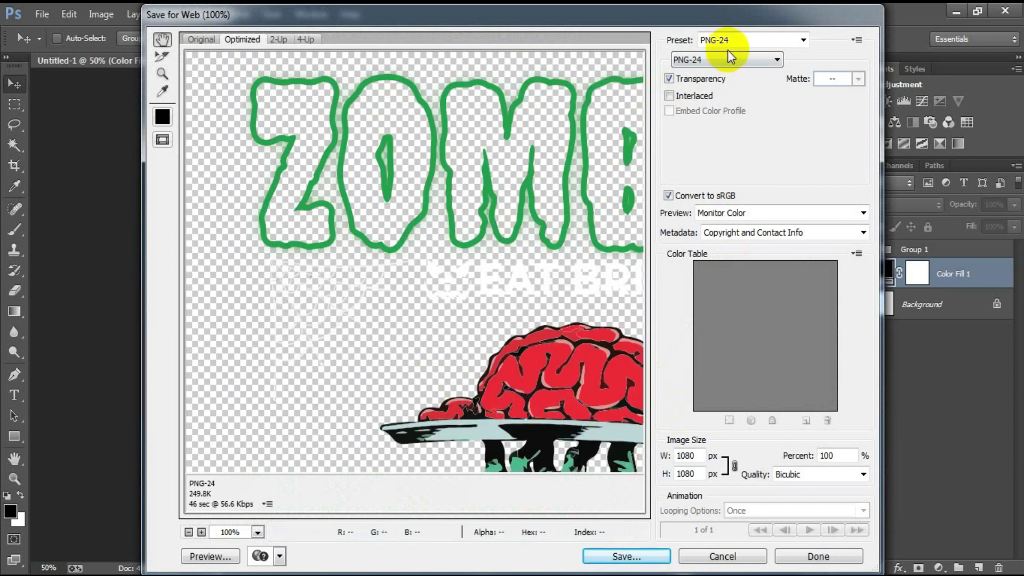
pyautogui.click(633, 558)
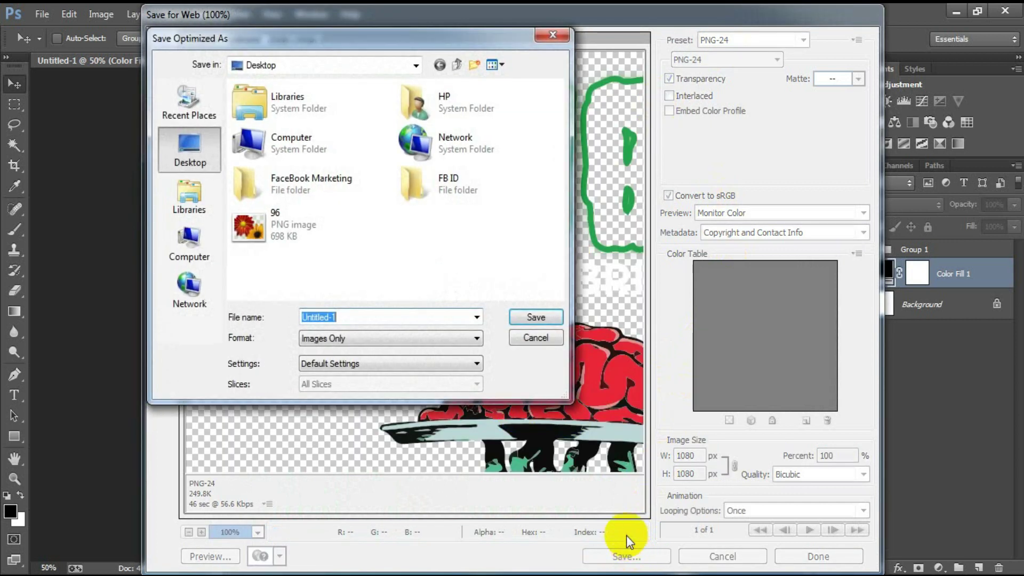
pyautogui.write('2')
pyautogui.click(388, 345)
pyautogui.click(536, 317)
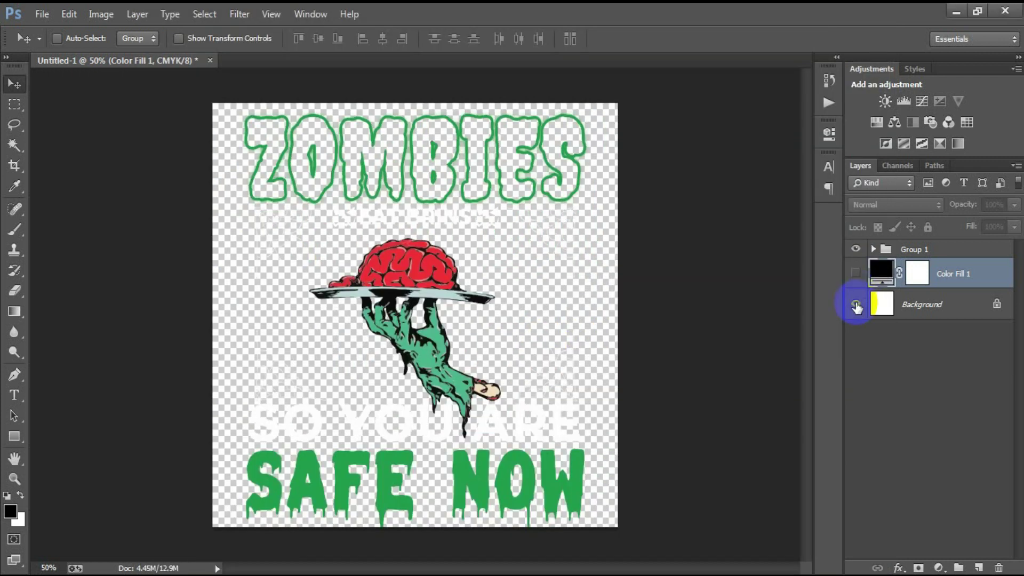
pyautogui.click(856, 304)
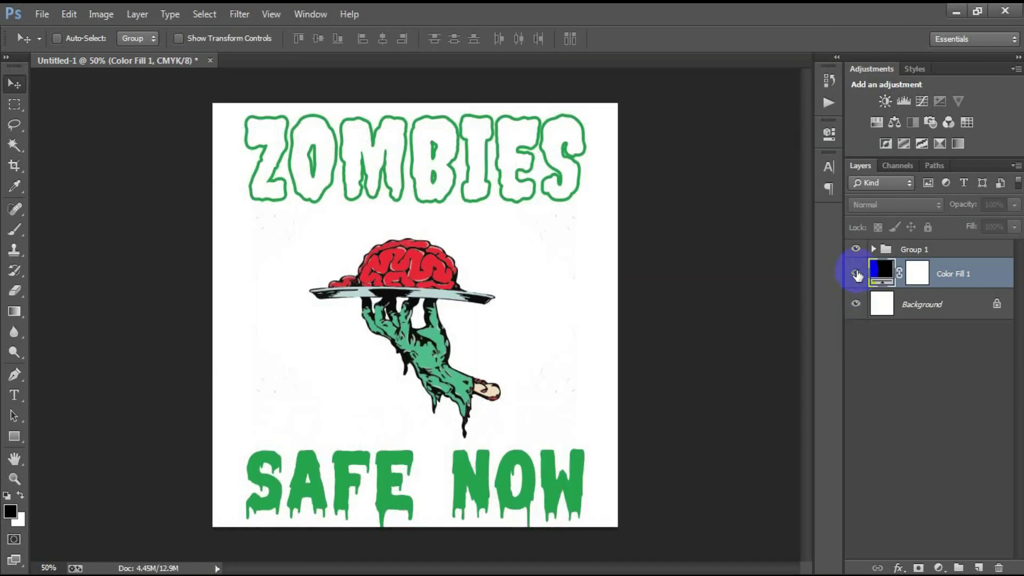
# Step: Make the black Color Fill 1 layer visible again behind the poster
pyautogui.click(855, 273)
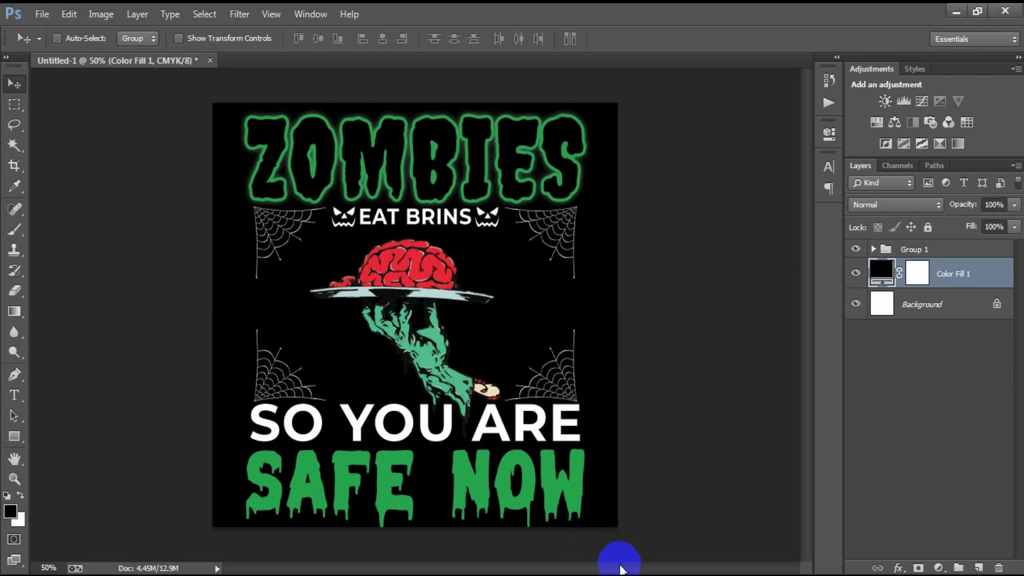